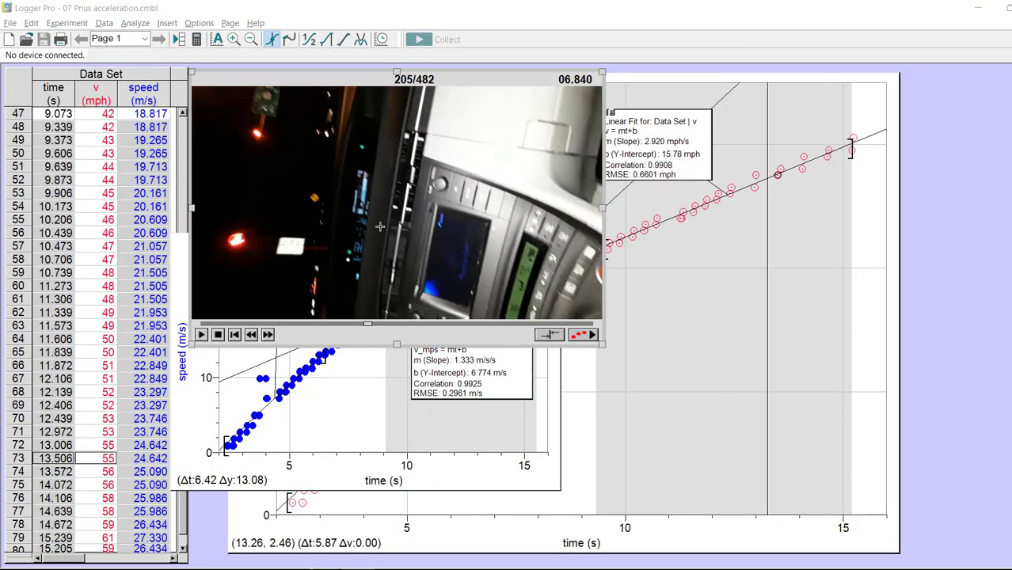
- Examine the dashboard video at an earlier frame and the linear fits on the mph and m/s speed graphs
{"action": "left_click", "coordinate": [337, 325]}
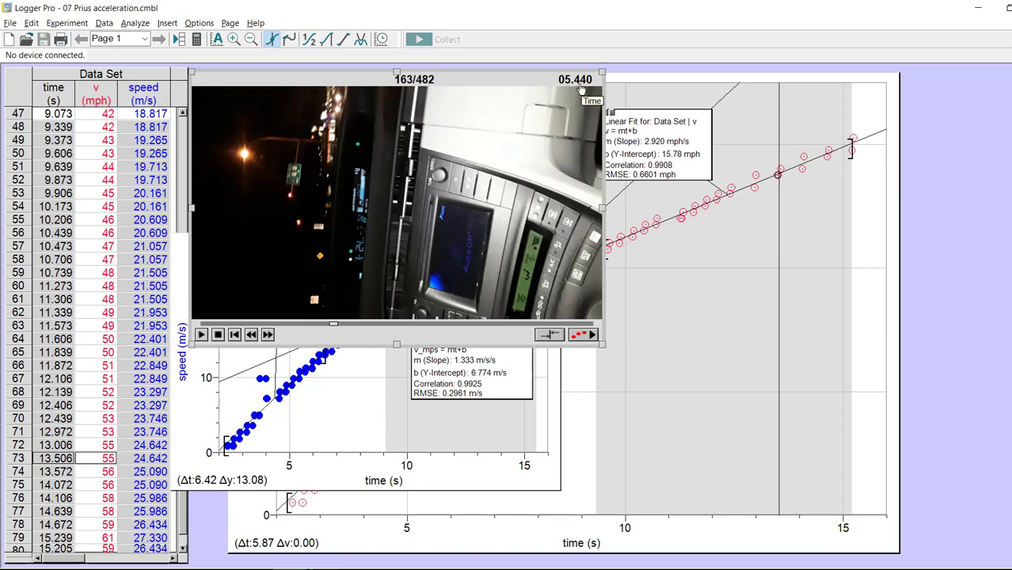
{"action": "left_click", "coordinate": [626, 382]}
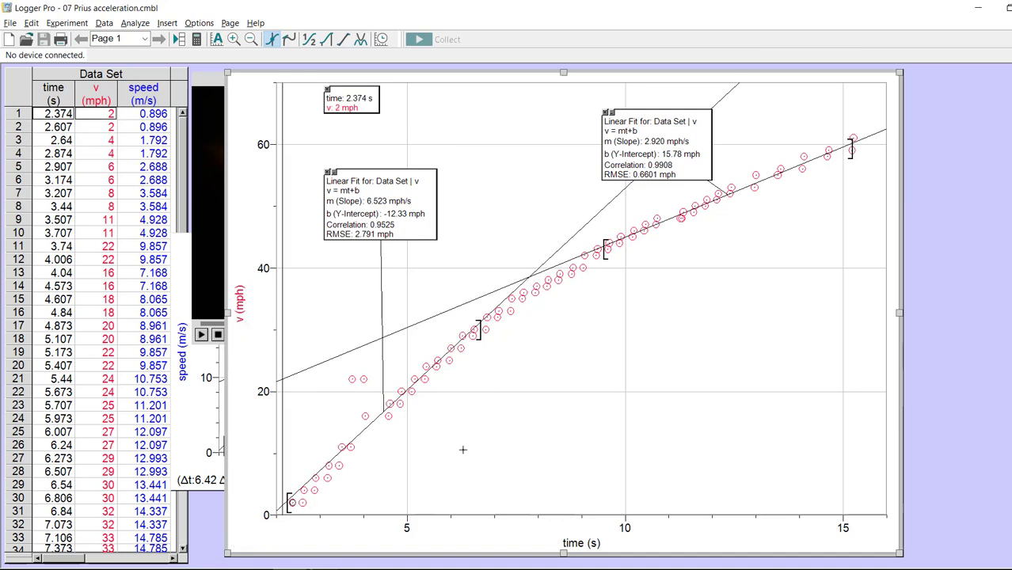
{"action": "left_click", "coordinate": [197, 423]}
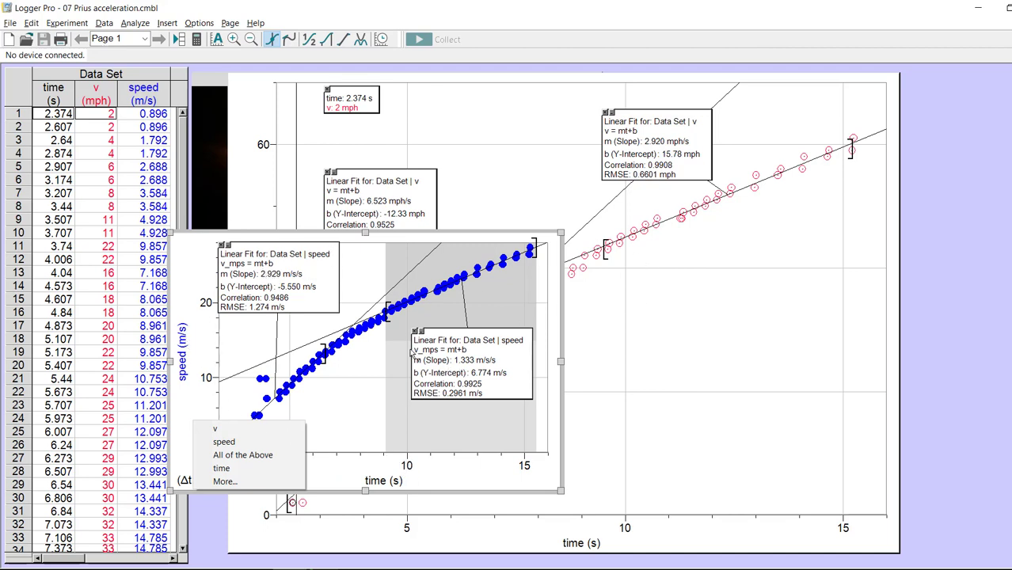
{"action": "left_click", "coordinate": [340, 483]}
{"action": "left_click", "coordinate": [181, 434]}
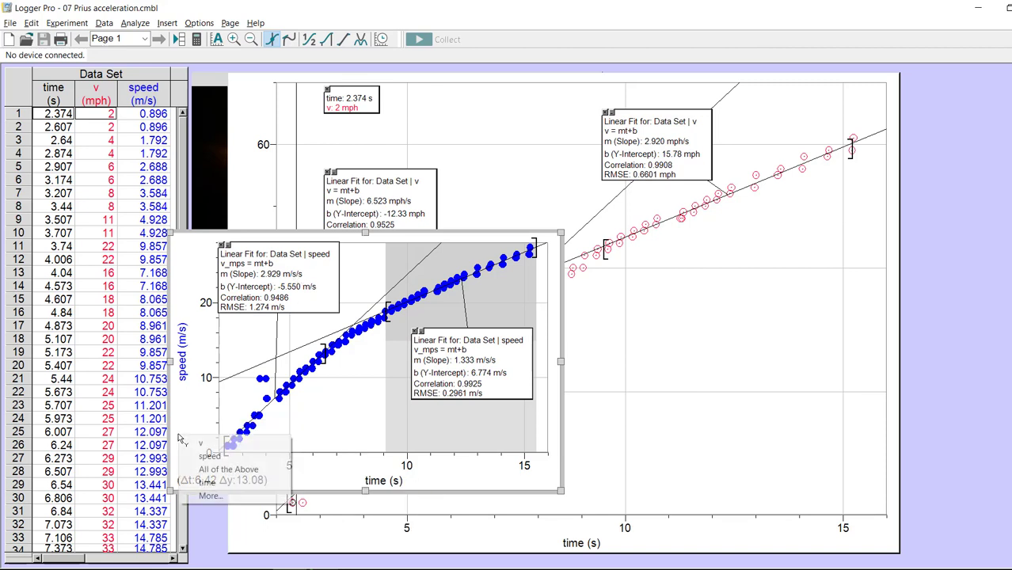
{"action": "left_click", "coordinate": [660, 371]}
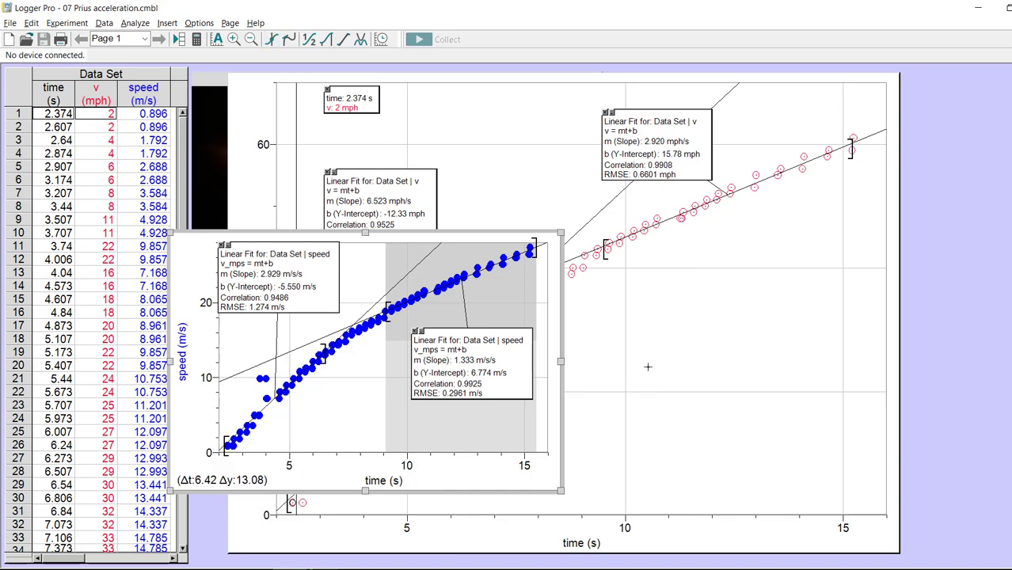
{"action": "left_click", "coordinate": [386, 513]}
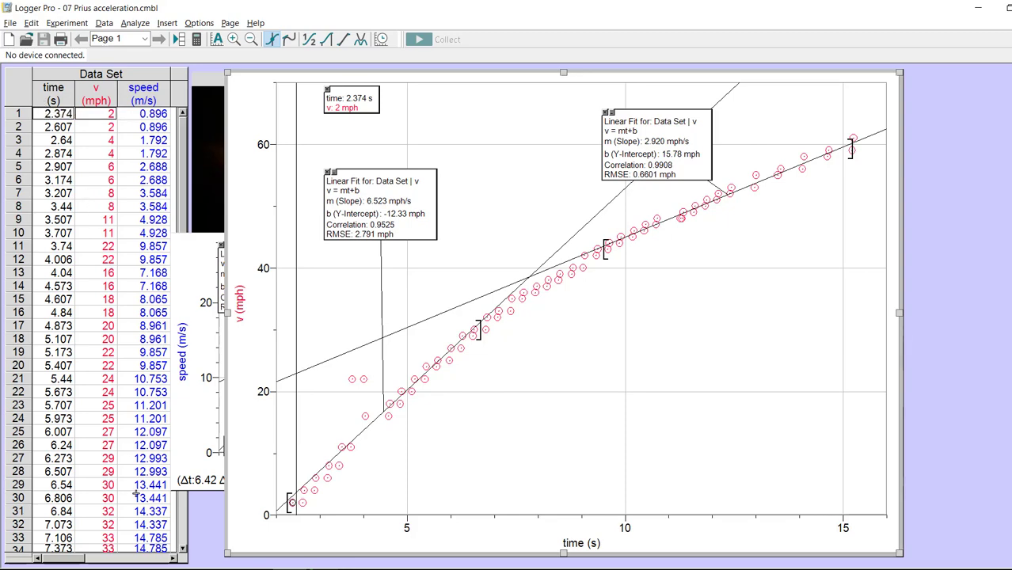
- Open Excel with a blank workbook and resize its window so the Logger Pro data table stays uncovered
{"action": "key", "text": "super"}
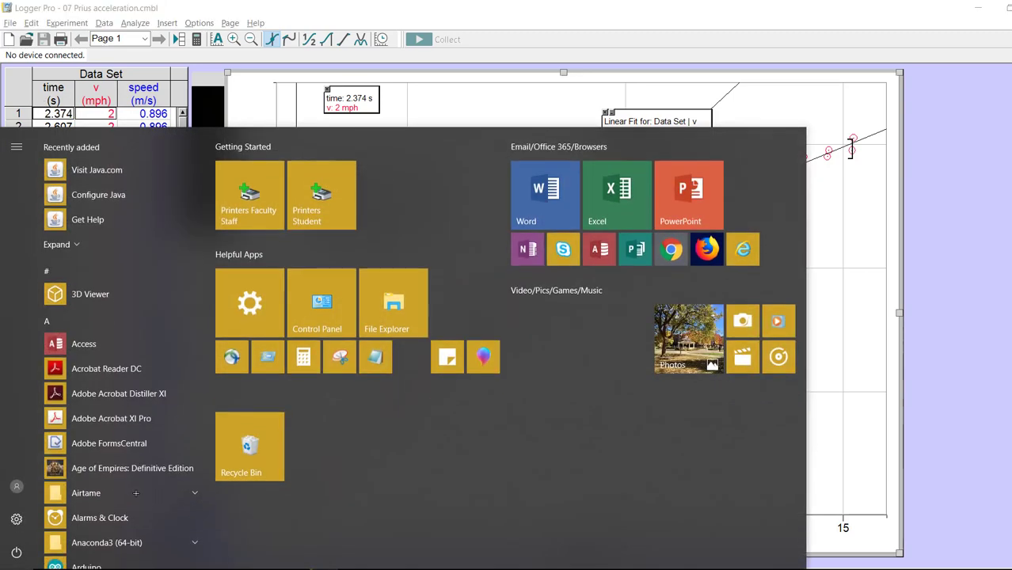
{"action": "type", "text": "excel"}
{"action": "left_click", "coordinate": [130, 207]}
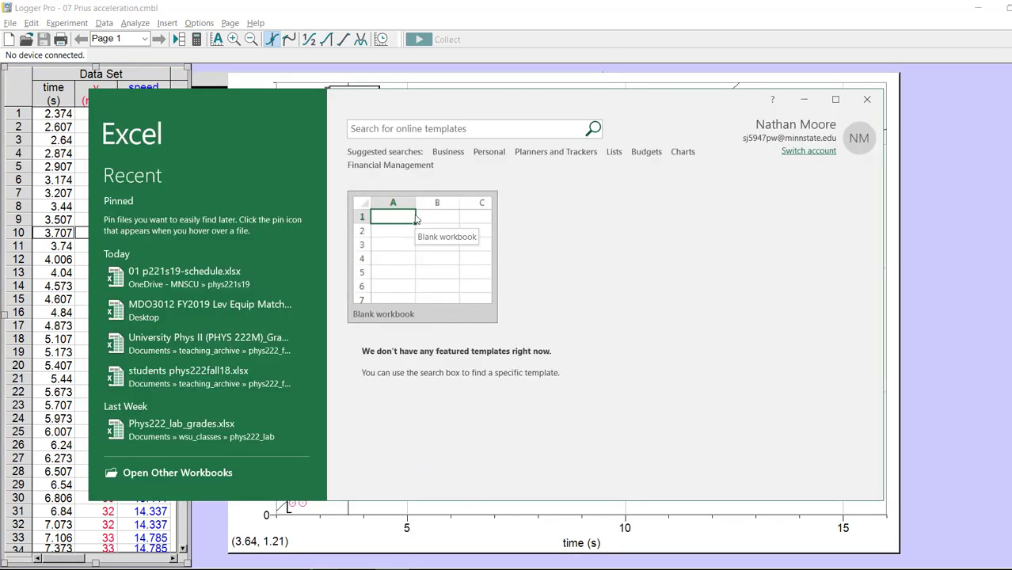
{"action": "left_click", "coordinate": [419, 240]}
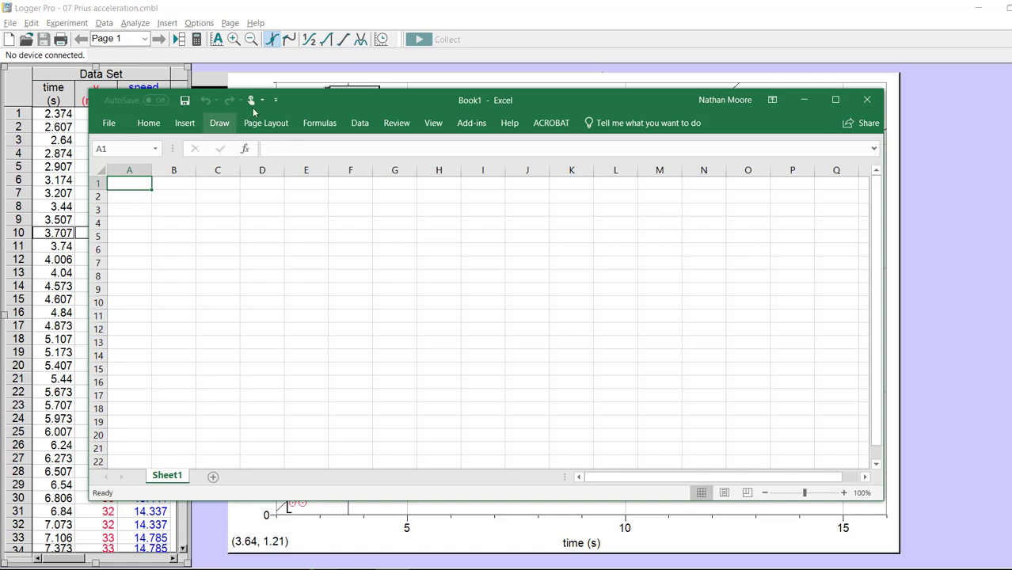
{"action": "left_click_drag", "start_coordinate": [88, 164], "coordinate": [229, 174]}
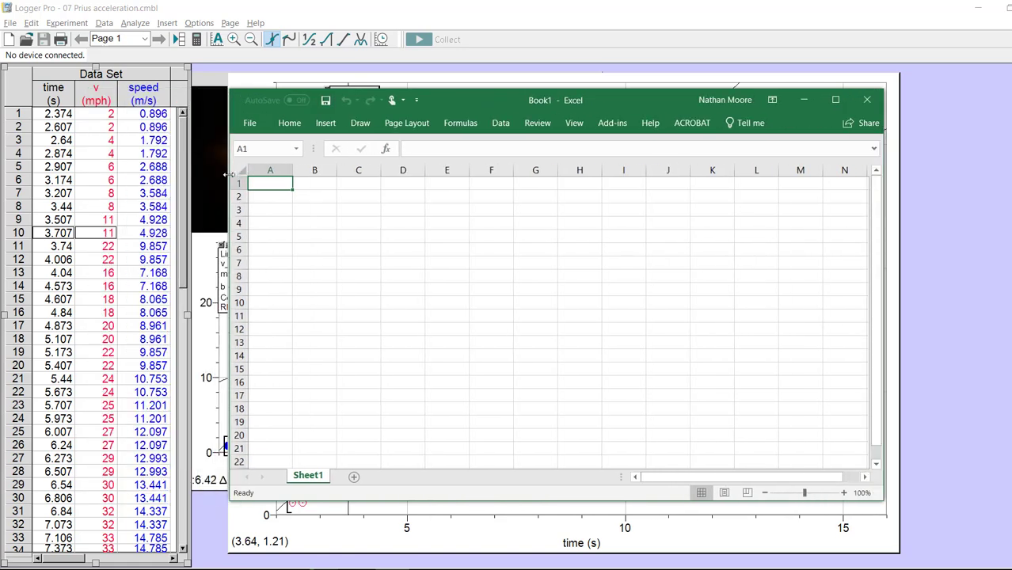
- Copy all 80 rows of the time, v and speed columns from the Logger Pro data table
{"action": "left_click", "coordinate": [46, 114]}
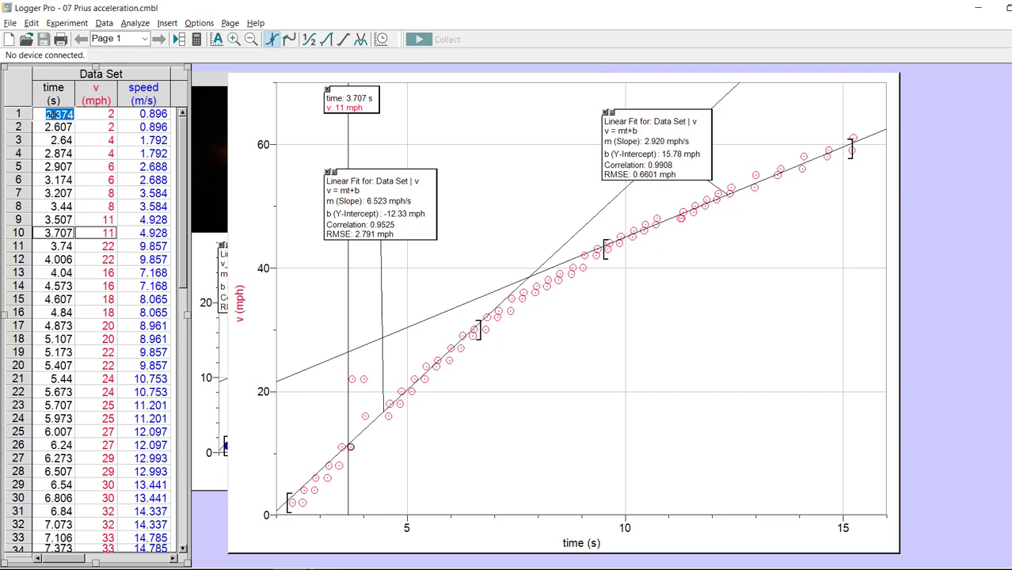
{"action": "key", "text": "Tab"}
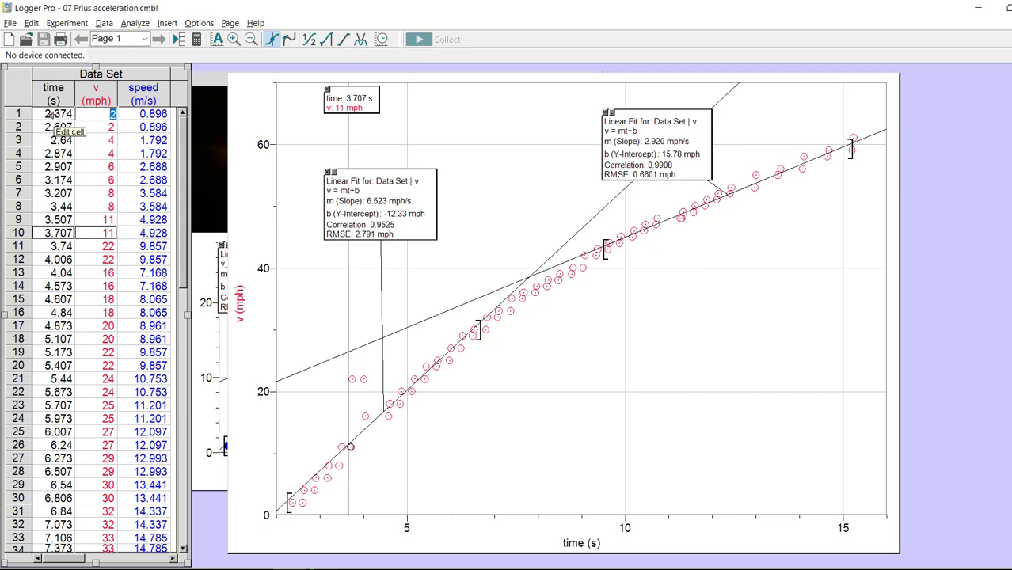
{"action": "key", "text": "Tab"}
{"action": "key", "text": "Down"}
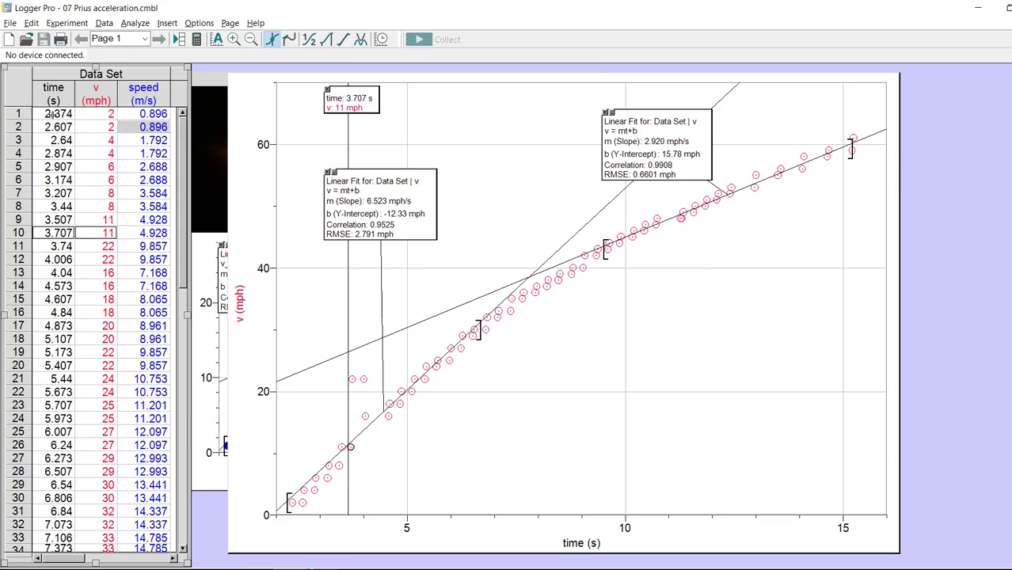
{"action": "mouse_move", "coordinate": [47, 111]}
{"action": "left_mouse_down"}
{"action": "mouse_move", "coordinate": [71, 130]}
{"action": "mouse_move", "coordinate": [158, 314]}
{"action": "left_mouse_up"}
{"action": "left_click_drag", "start_coordinate": [163, 391], "coordinate": [162, 556]}
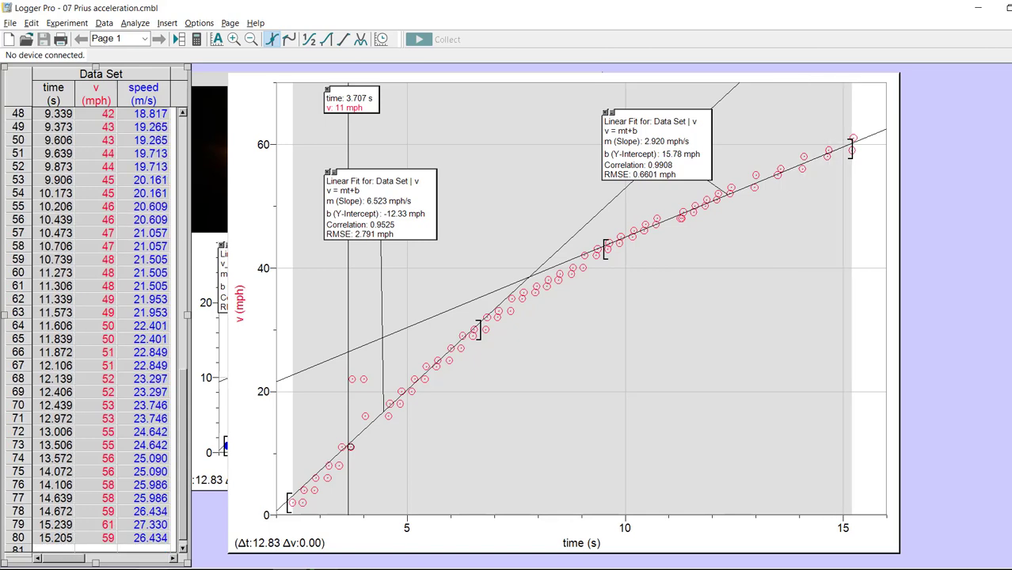
{"action": "left_click", "coordinate": [31, 24]}
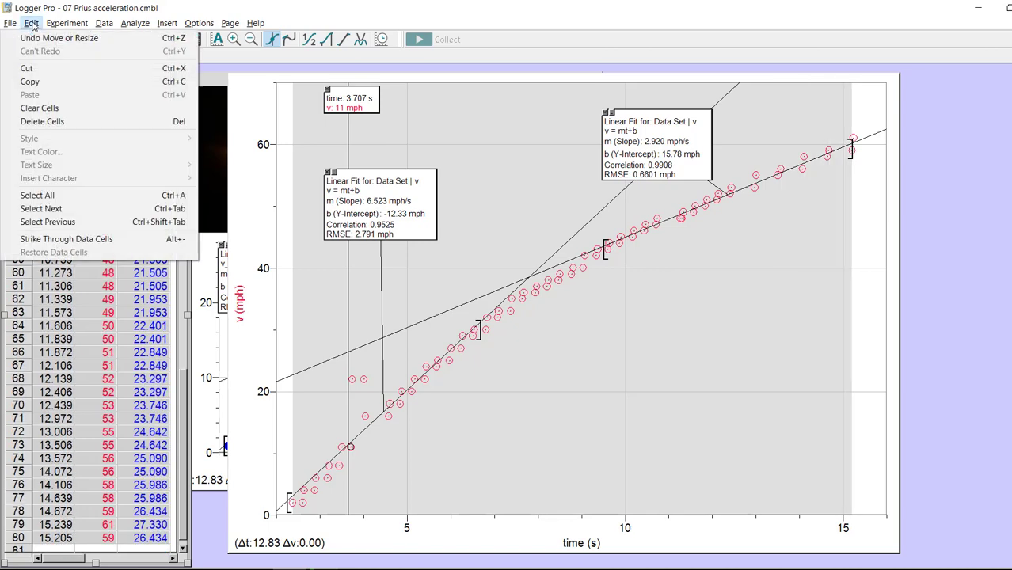
{"action": "left_click", "coordinate": [37, 81]}
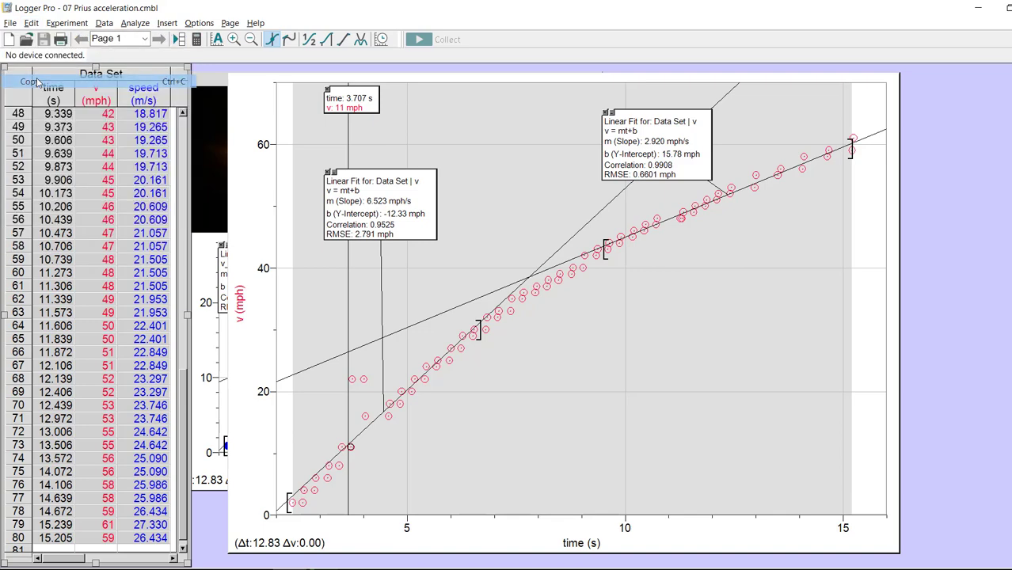
- Switch to the Excel workbook and paste the copied data starting at cell B3
{"action": "key", "text": "alt+Tab"}
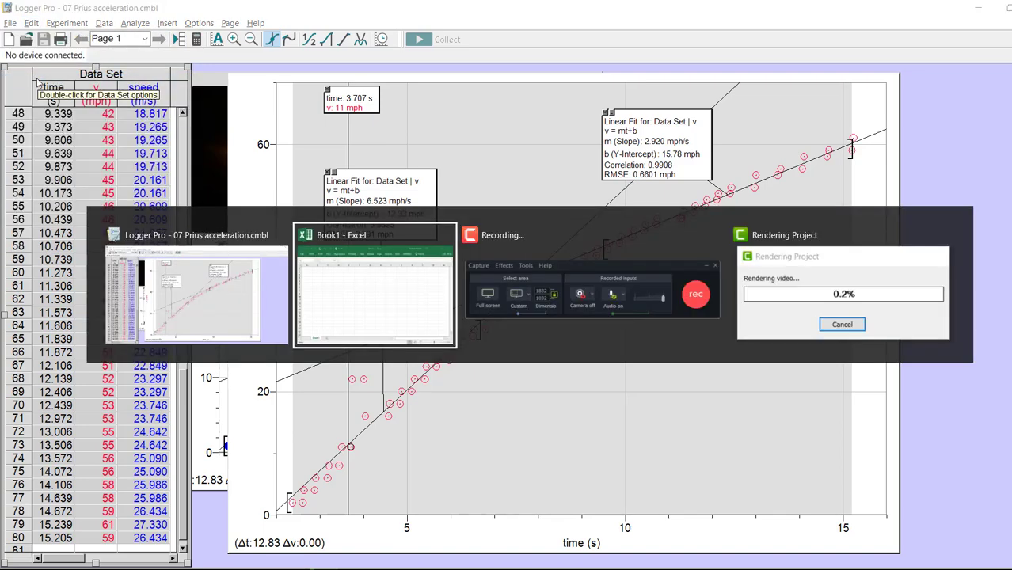
{"action": "key", "text": "Down"}
{"action": "key", "text": "Down"}
{"action": "key", "text": "Right"}
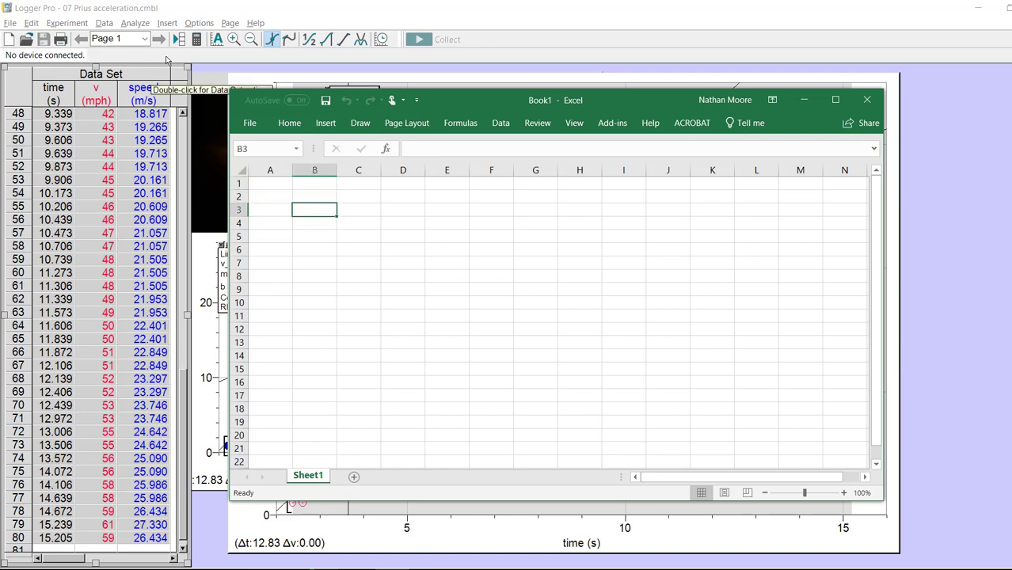
{"action": "key", "text": "ctrl+v"}
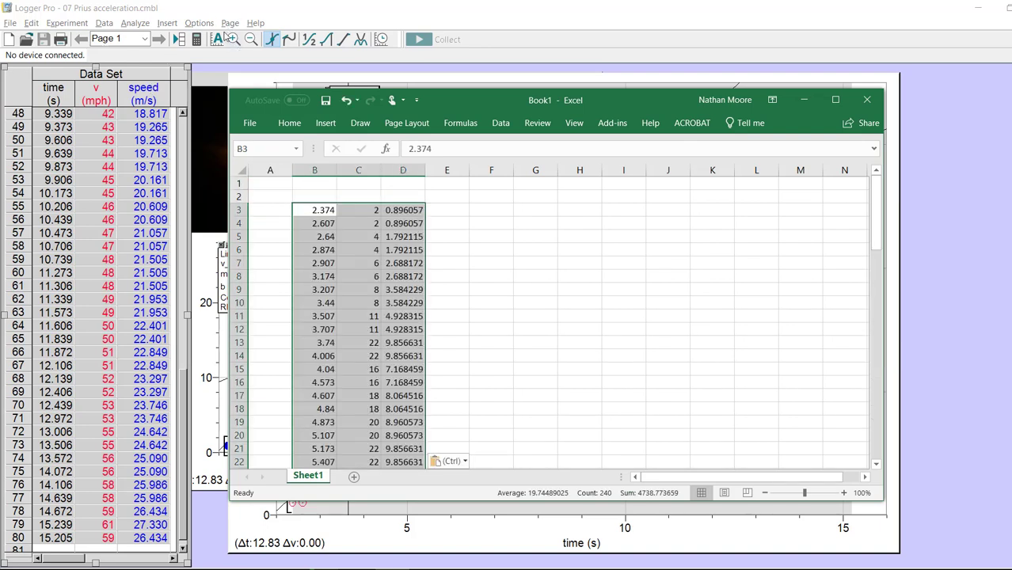
{"action": "left_click", "coordinate": [290, 124]}
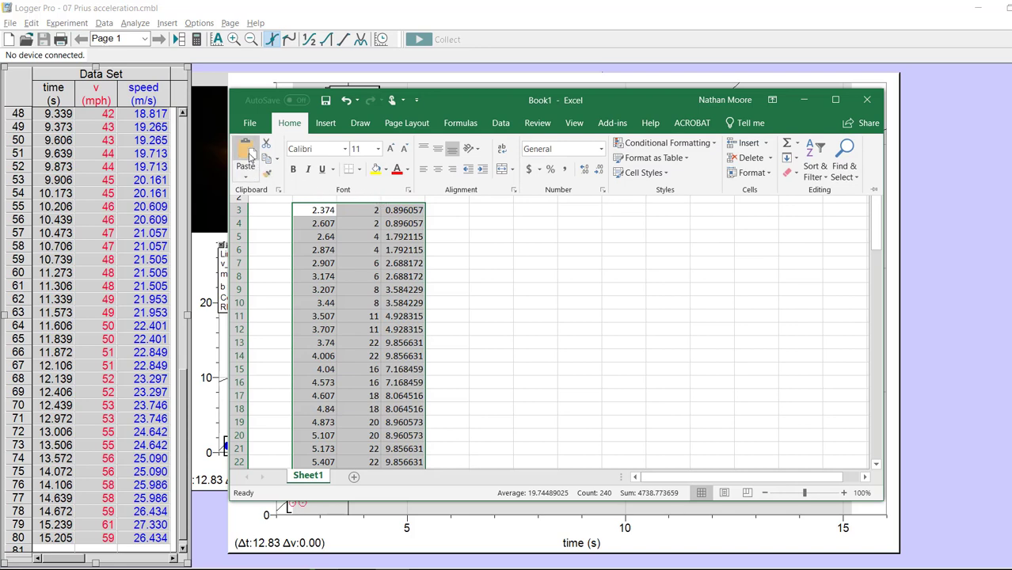
{"action": "key", "text": "ctrl+v"}
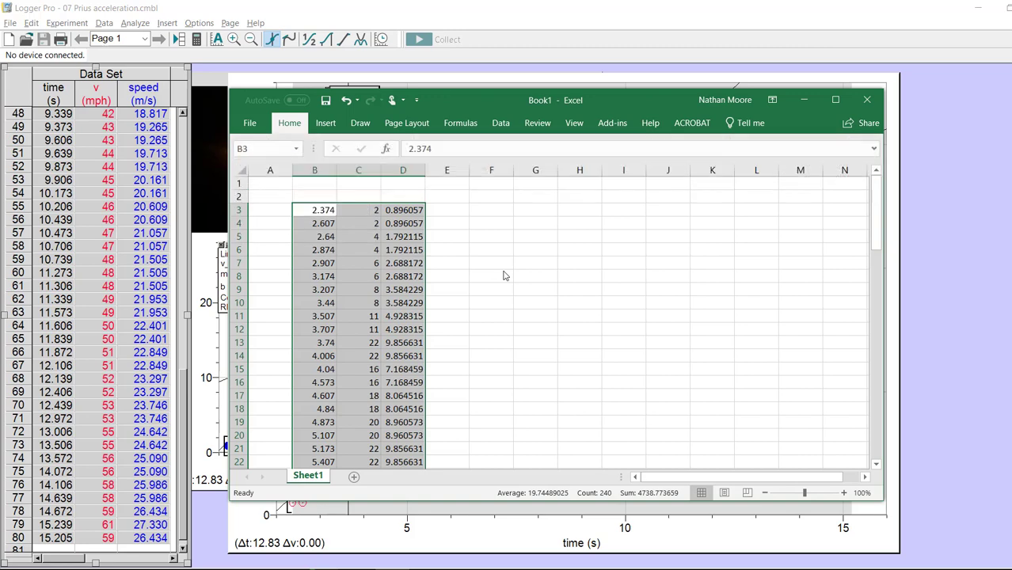
{"action": "key", "text": "Escape"}
- Label column B above the pasted data with "time" in B1 and "(s)" in B2
{"action": "key", "text": "Up"}
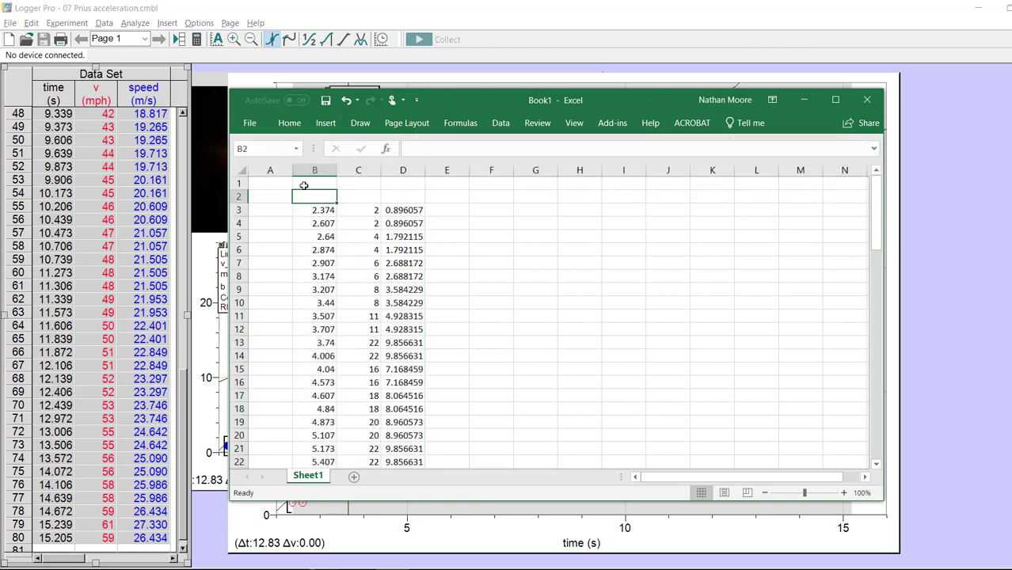
{"action": "key", "text": "Up"}
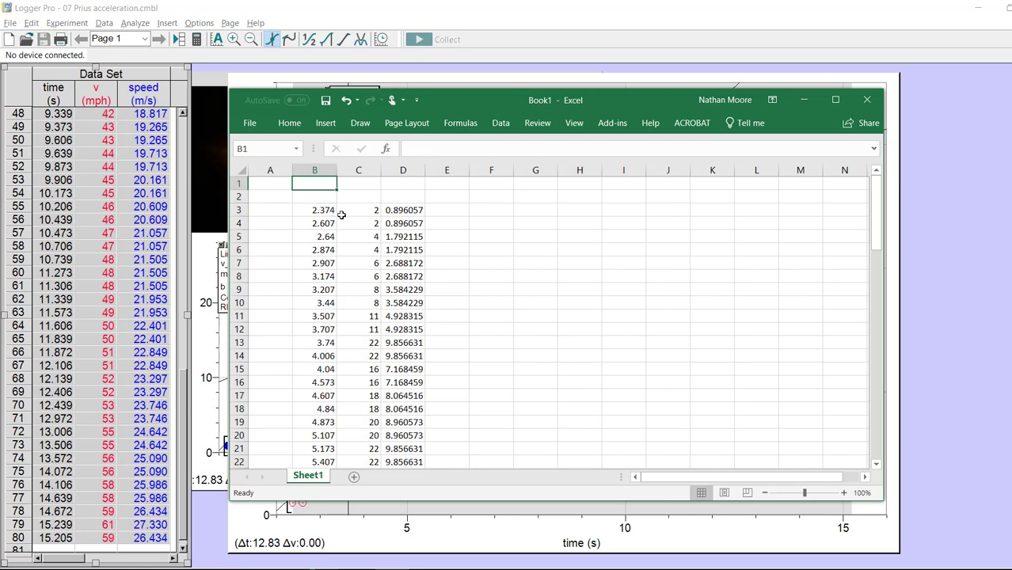
{"action": "type", "text": "time"}
{"action": "key", "text": "Return"}
{"action": "type", "text": "(s)"}
{"action": "key", "text": "ctrl+Return"}
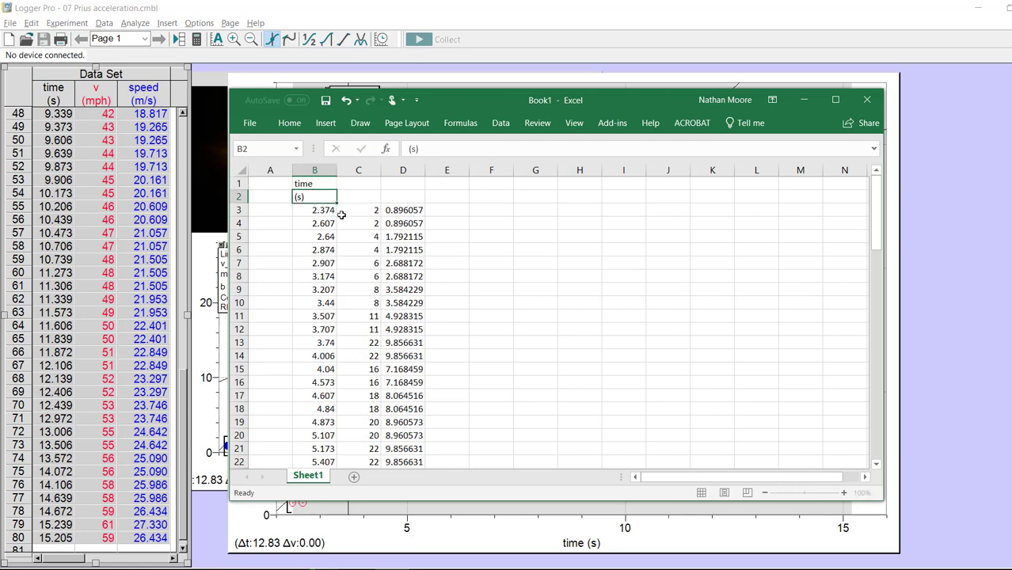
- Label column C with "v" in C1 and "(mph)" in C2
{"action": "key", "text": "Up"}
{"action": "key", "text": "Right"}
{"action": "type", "text": "v"}
{"action": "key", "text": "Return"}
{"action": "type", "text": "(mph)"}
- Label column D with "v" in D1 and "(m/s)" in D2
{"action": "key", "text": "Tab"}
{"action": "key", "text": "Up"}
{"action": "type", "text": "v"}
{"action": "key", "text": "Return"}
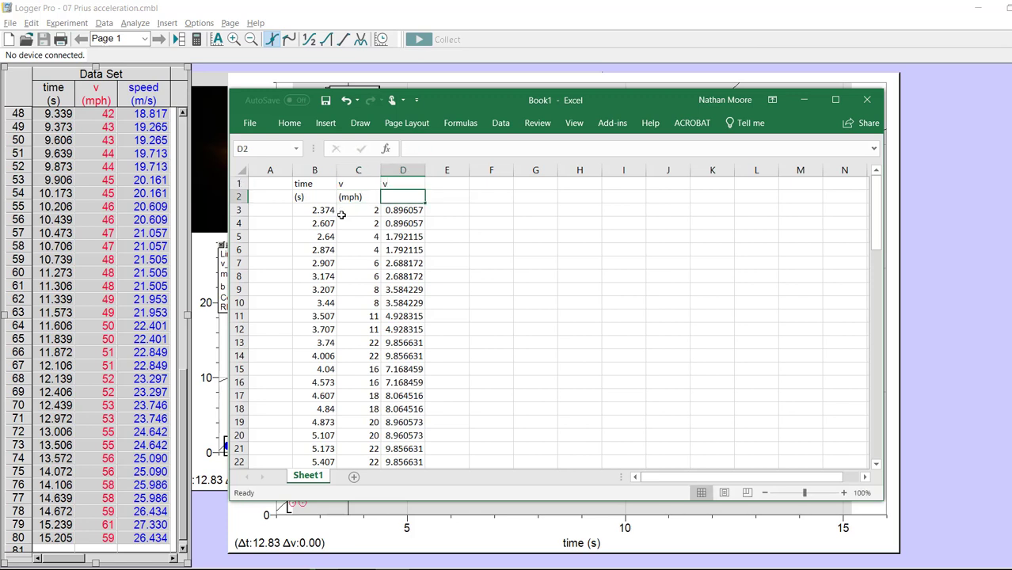
{"action": "type", "text": "(m"}
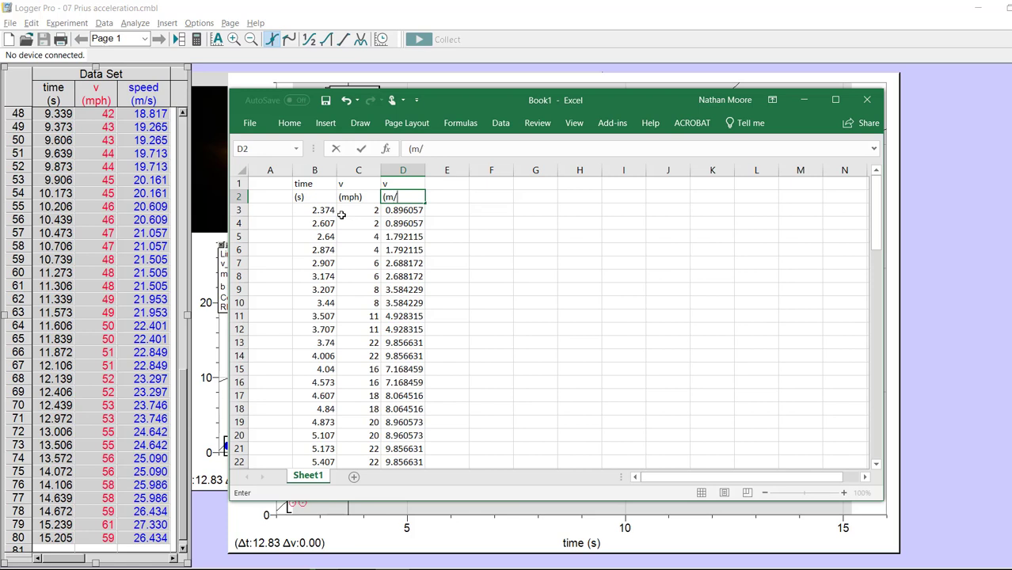
{"action": "type", "text": "/s)"}
{"action": "key", "text": "Tab"}
- Add a time-interval column header with "dt" in E1 and "(s)" in E2
{"action": "key", "text": "Tab"}
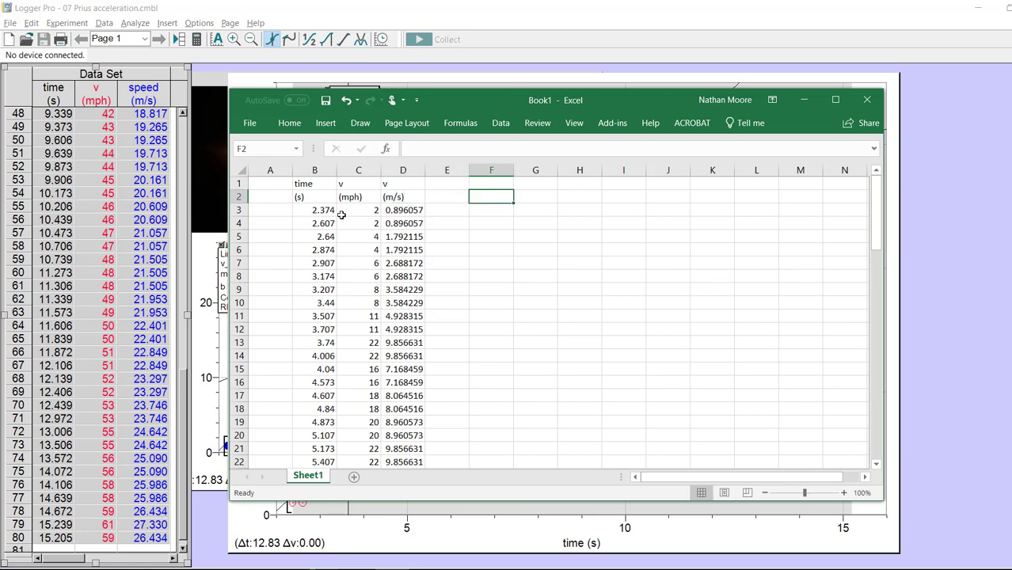
{"action": "key", "text": "Left"}
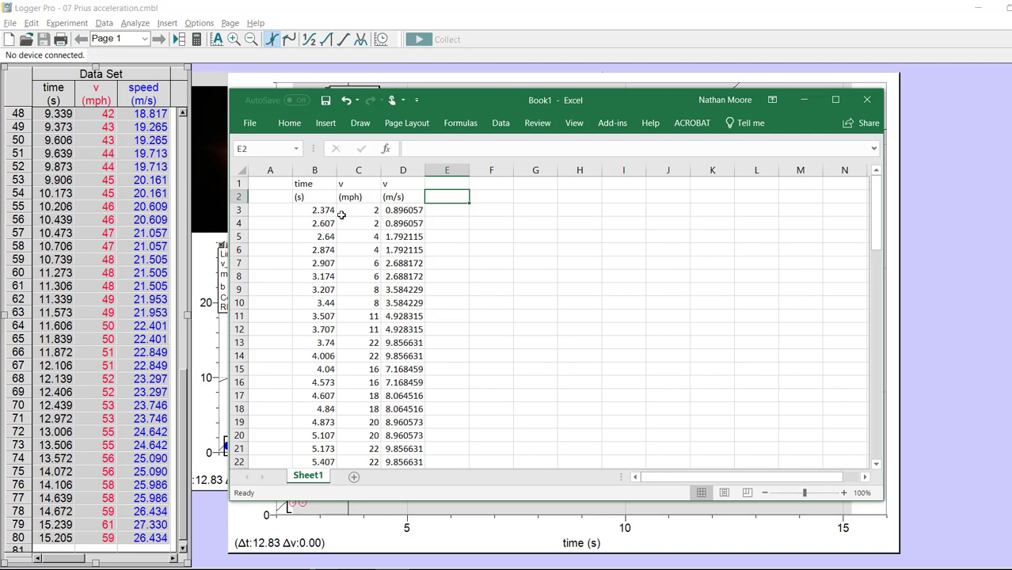
{"action": "key", "text": "Up"}
{"action": "type", "text": "d"}
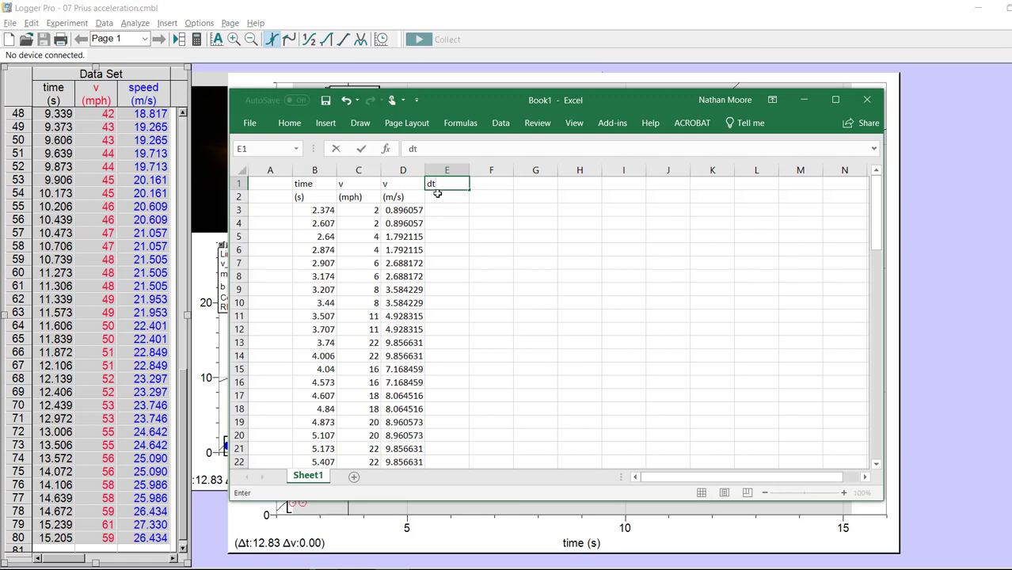
{"action": "key", "text": "Return"}
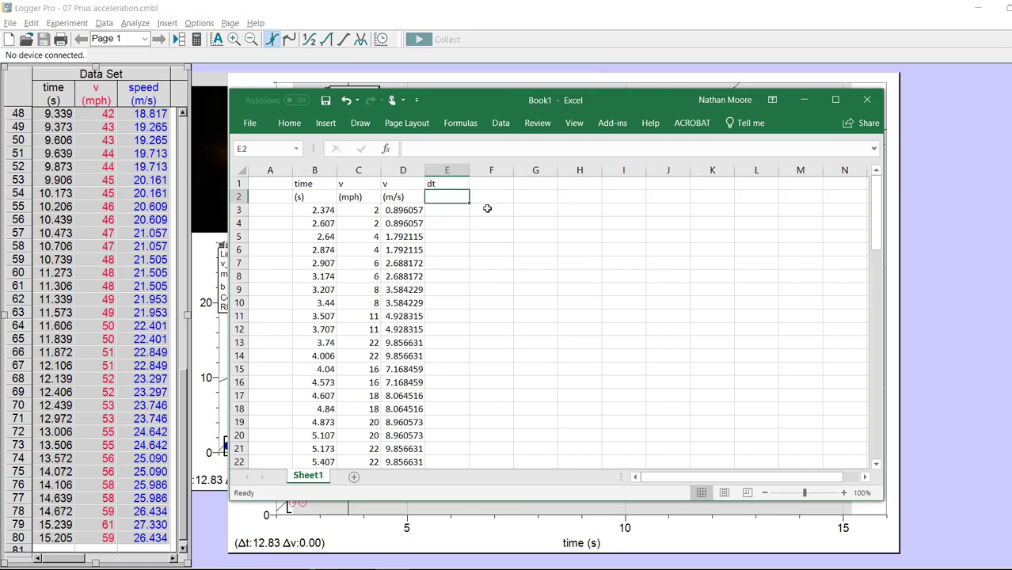
{"action": "type", "text": "(s)"}
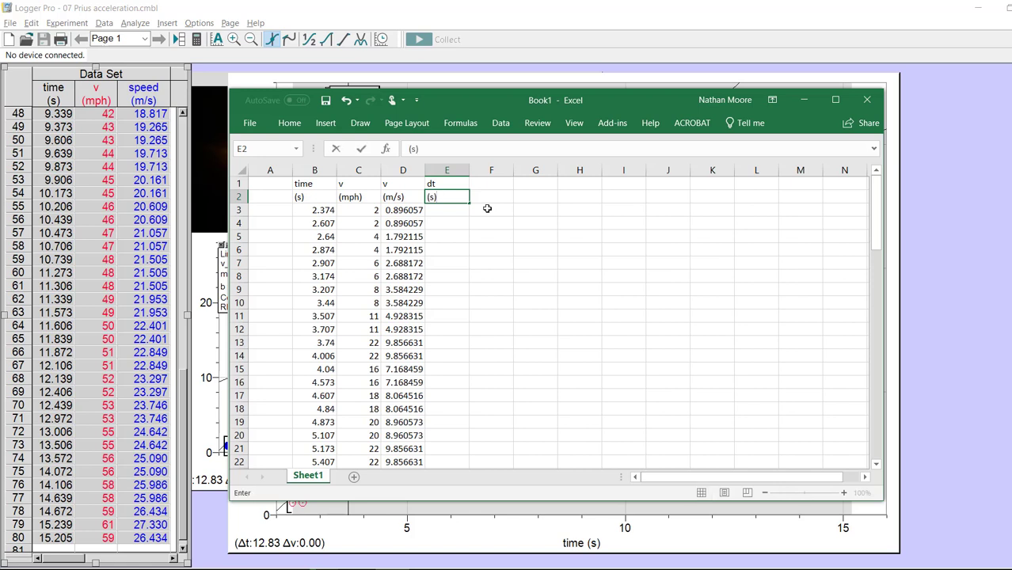
{"action": "key", "text": "Return"}
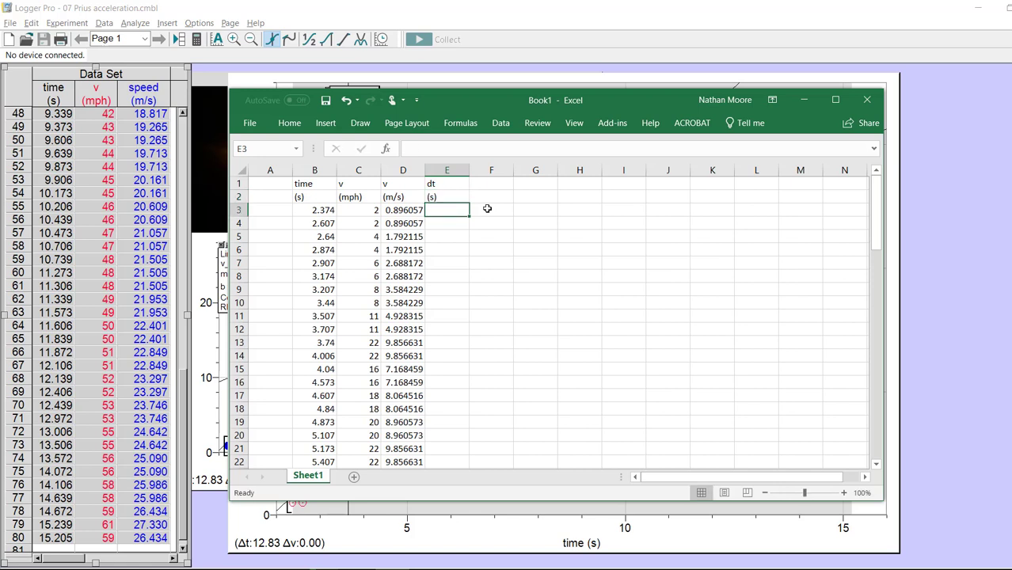
- Calculate the first time interval in E4 with the formula =B4-B3 and check its cell references
{"action": "key", "text": "Left"}
{"action": "key", "text": "Left"}
{"action": "key", "text": "Left"}
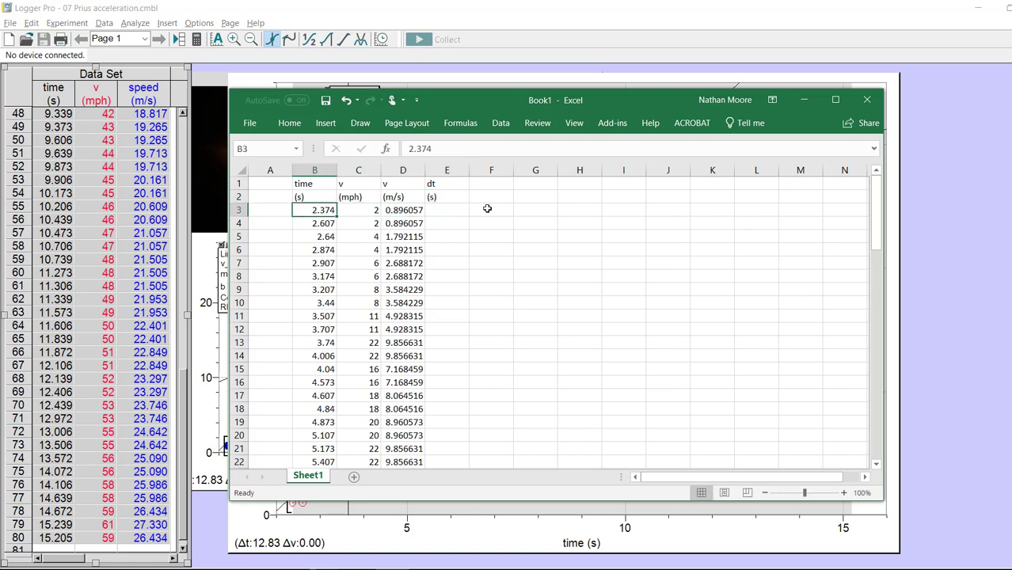
{"action": "key", "text": "Right"}
{"action": "key", "text": "Right"}
{"action": "key", "text": "Right"}
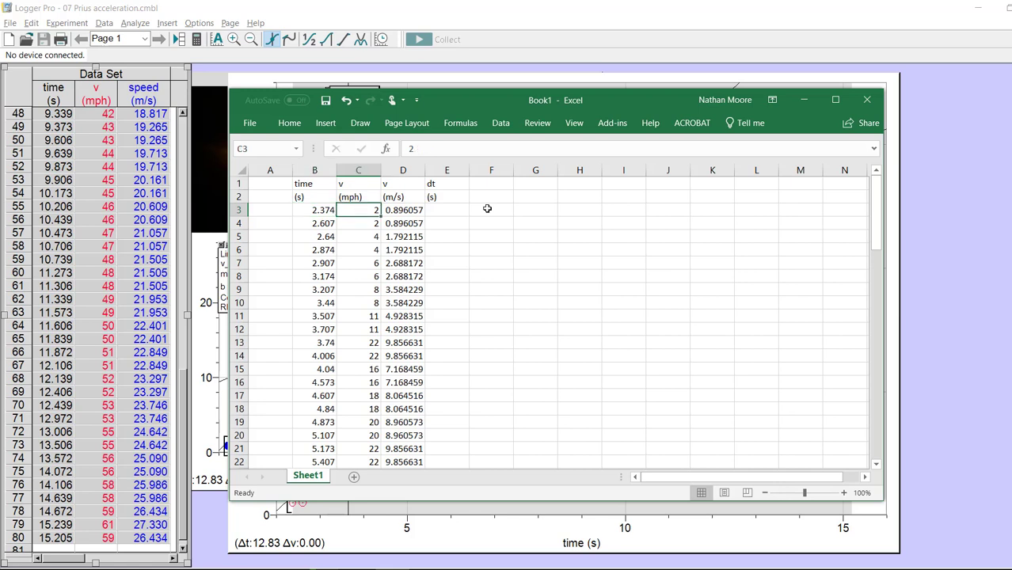
{"action": "key", "text": "Down"}
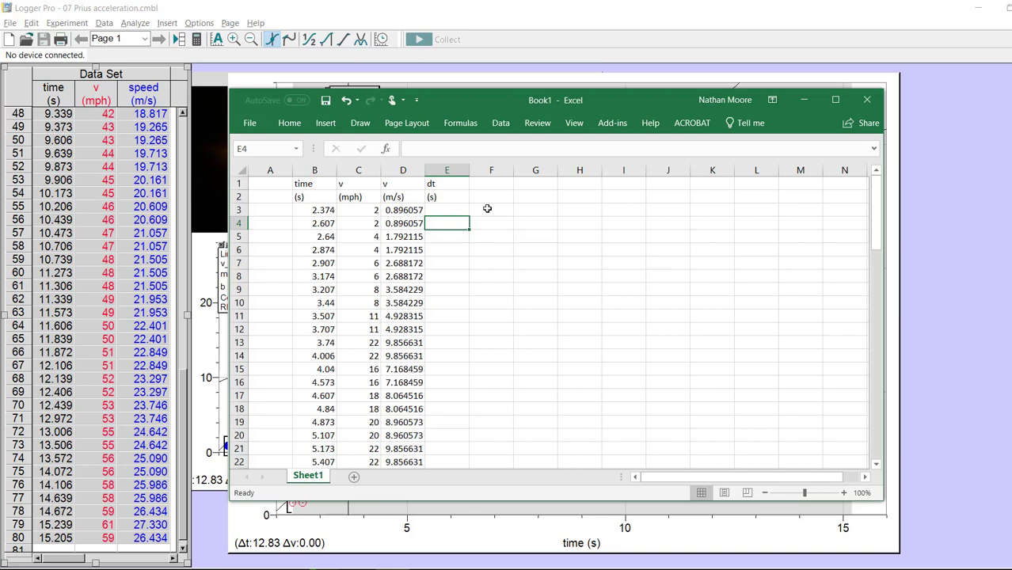
{"action": "type", "text": "="}
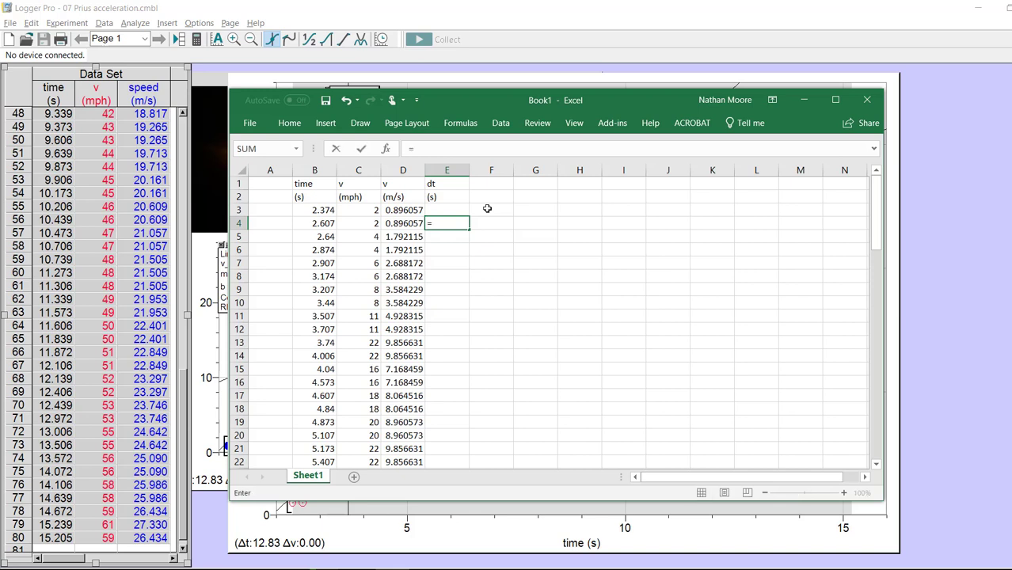
{"action": "key", "text": "Left"}
{"action": "key", "text": "Left"}
{"action": "key", "text": "Left"}
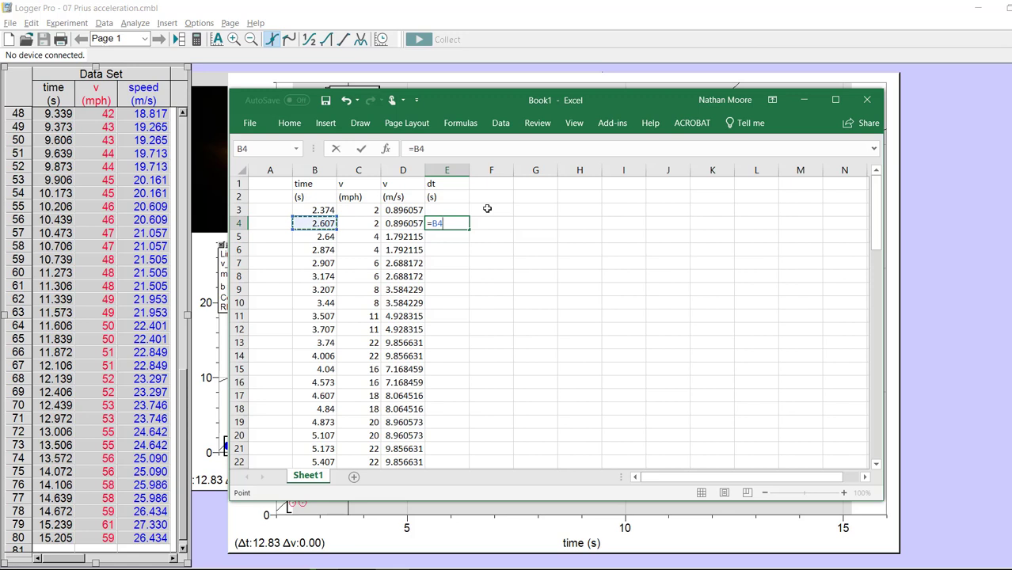
{"action": "type", "text": "-"}
{"action": "key", "text": "Left"}
{"action": "key", "text": "Left"}
{"action": "key", "text": "Left"}
{"action": "key", "text": "Up"}
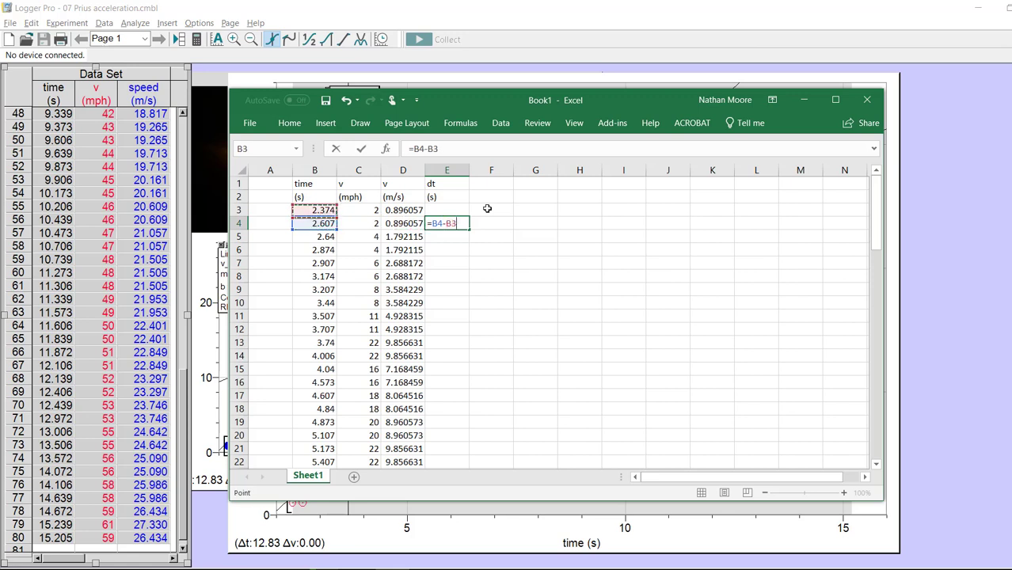
{"action": "type", "text": ")"}
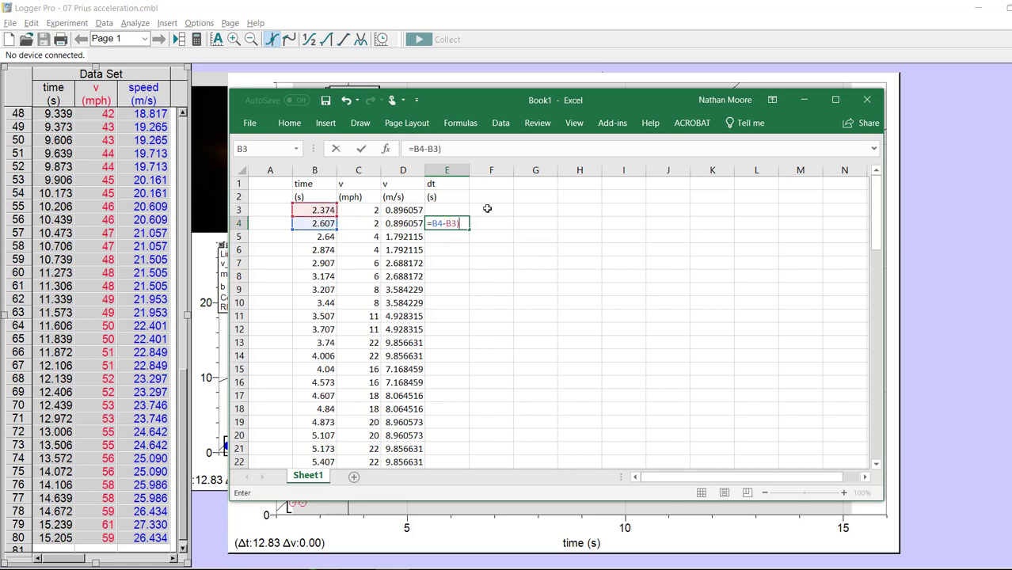
{"action": "key", "text": "Return"}
{"action": "key", "text": "Up"}
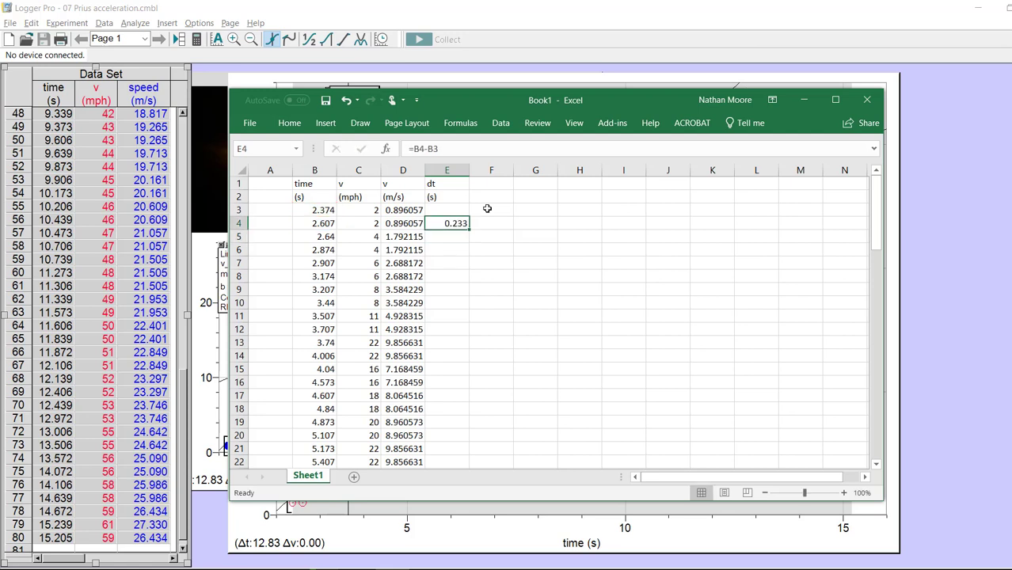
{"action": "left_click", "coordinate": [447, 148]}
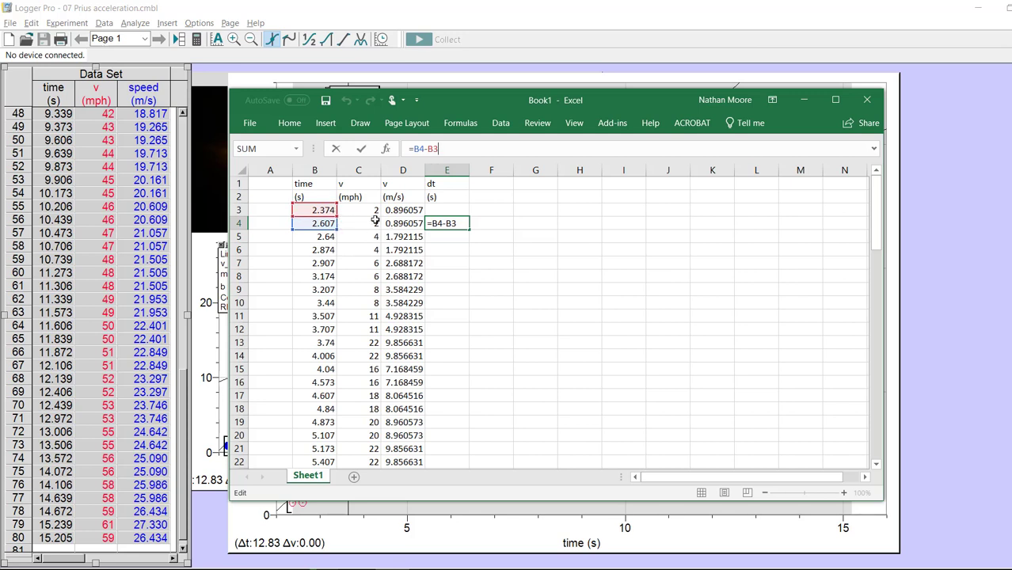
{"action": "key", "text": "Return"}
- Label column F for average velocity with "avg_v" in F1 and "(m/s)" in F2
{"action": "left_click", "coordinate": [472, 222]}
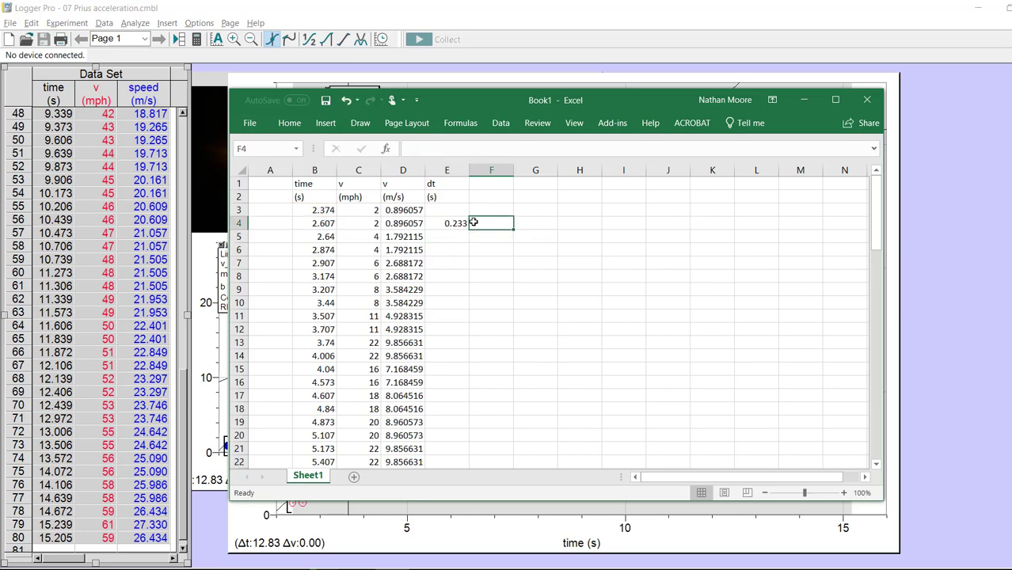
{"action": "key", "text": "Up"}
{"action": "key", "text": "Up"}
{"action": "key", "text": "Up"}
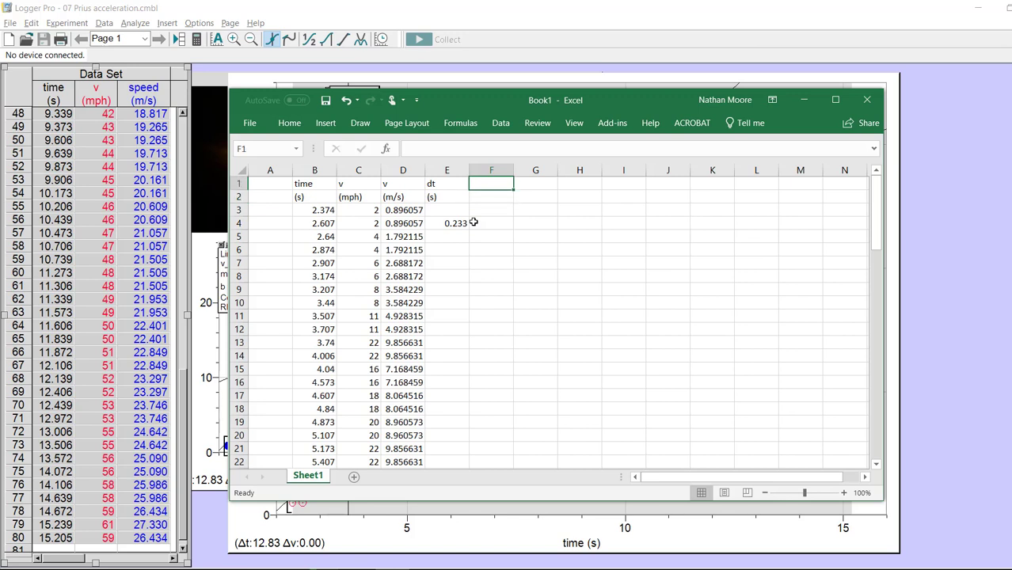
{"action": "type", "text": "avg_v"}
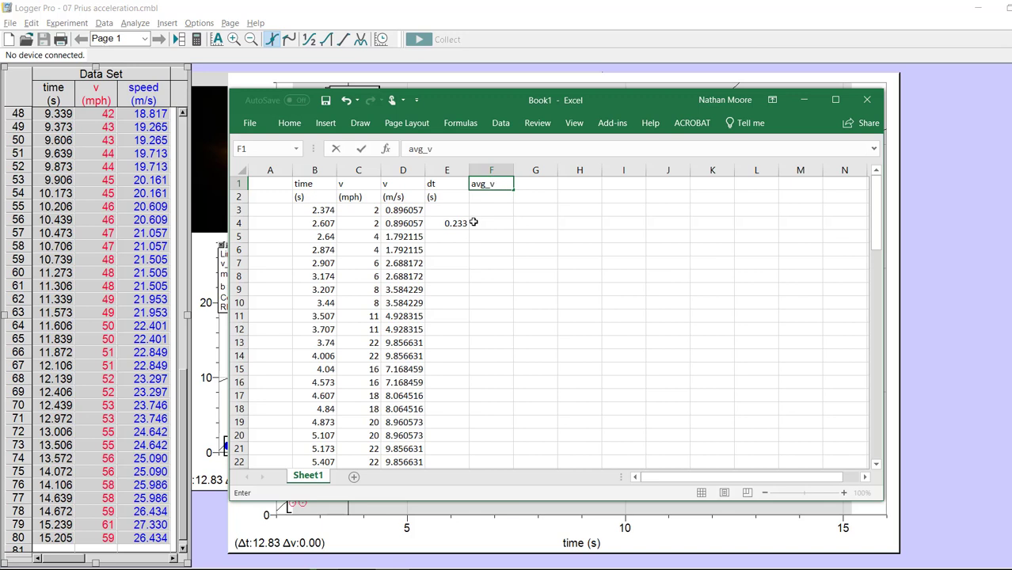
{"action": "key", "text": "Return"}
{"action": "type", "text": "(m/s"}
{"action": "key", "text": "Return"}
- Calculate the first average velocity in F4 with the formula =(D4+D3)/2 and check its cell references
{"action": "left_click", "coordinate": [473, 222]}
{"action": "type", "text": "="}
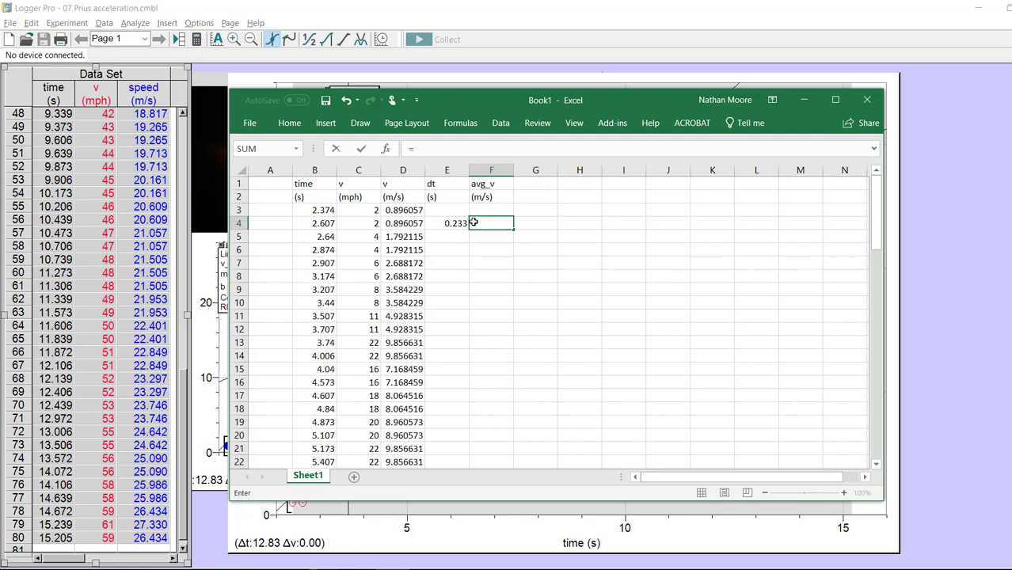
{"action": "type", "text": "("}
{"action": "key", "text": "Left"}
{"action": "key", "text": "Left"}
{"action": "key", "text": "Left"}
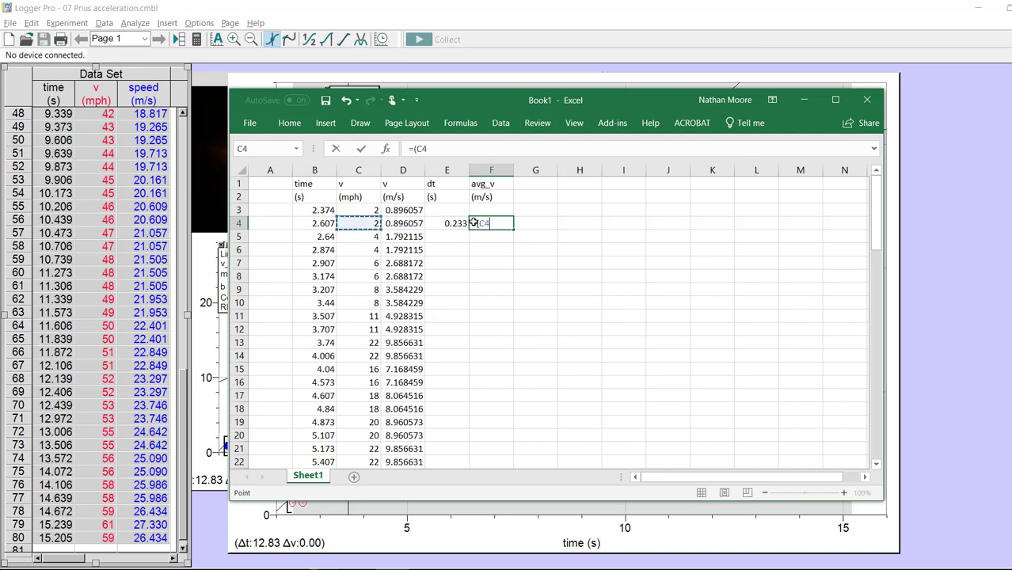
{"action": "key", "text": "Right"}
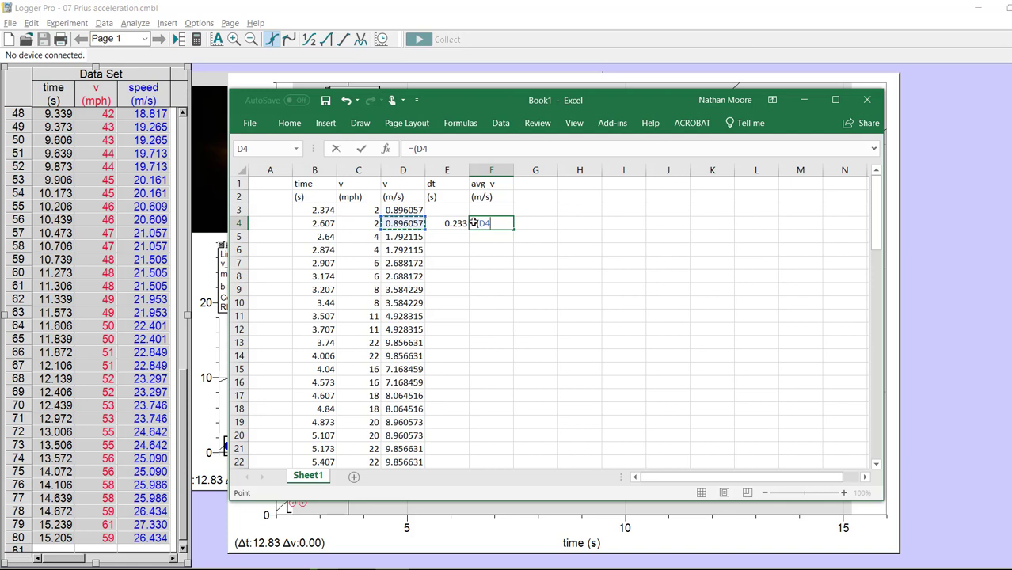
{"action": "type", "text": "+"}
{"action": "key", "text": "Left"}
{"action": "key", "text": "Up"}
{"action": "key", "text": "Left"}
{"action": "type", "text": ")"}
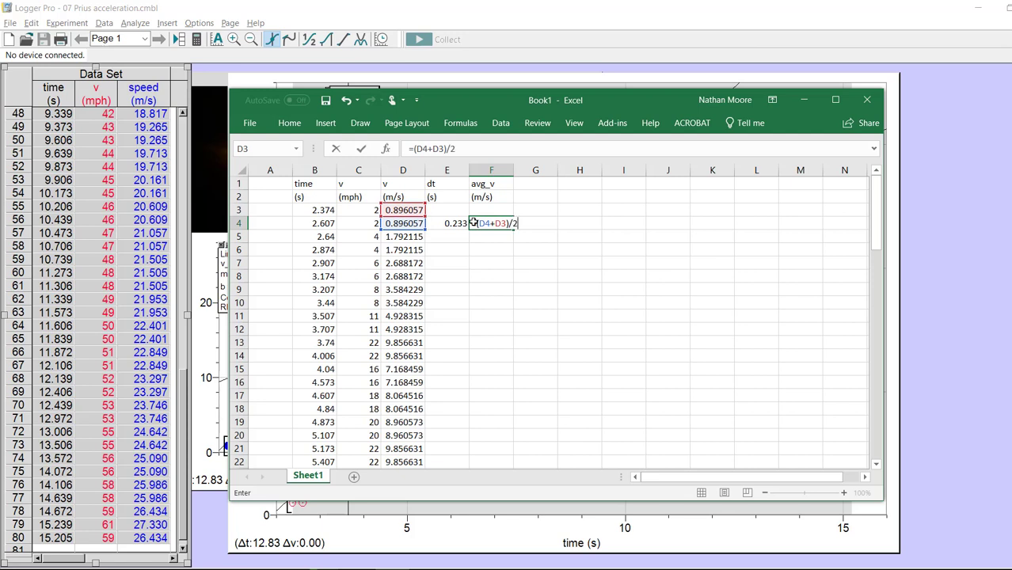
{"action": "key", "text": "Return"}
{"action": "left_click", "coordinate": [475, 224]}
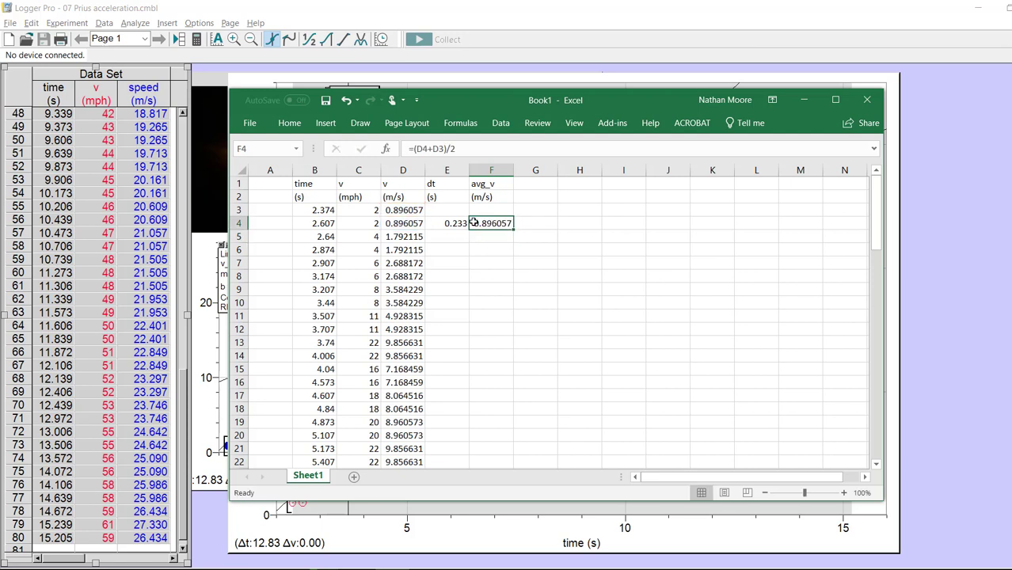
{"action": "left_click", "coordinate": [449, 148]}
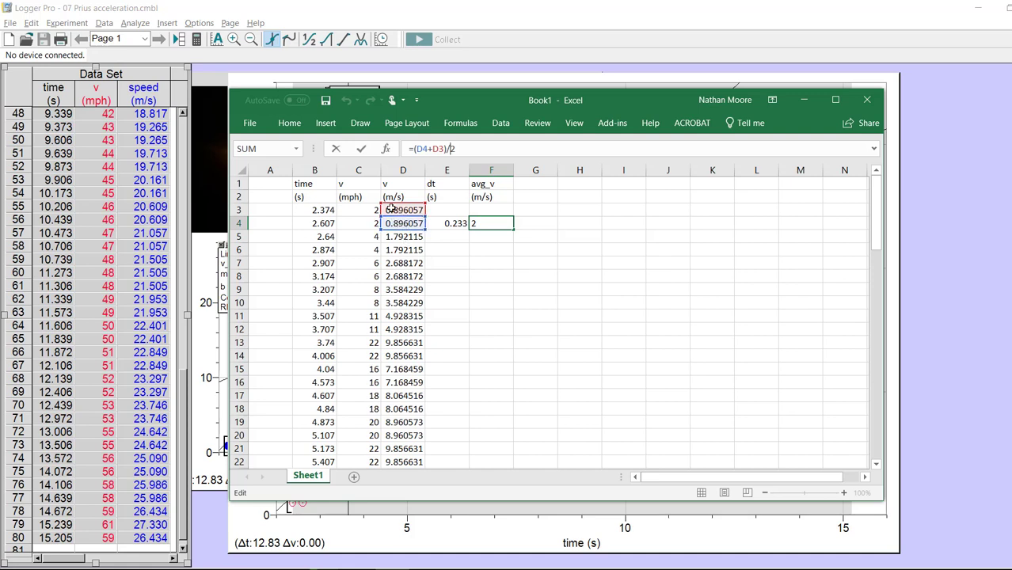
{"action": "left_click", "coordinate": [526, 194]}
{"action": "key", "text": "Escape"}
- Label column G for displacement with "dx" in G1 and "(m)" in G2
{"action": "key", "text": "Up"}
{"action": "key", "text": "Up"}
{"action": "key", "text": "Right"}
{"action": "key", "text": "Up"}
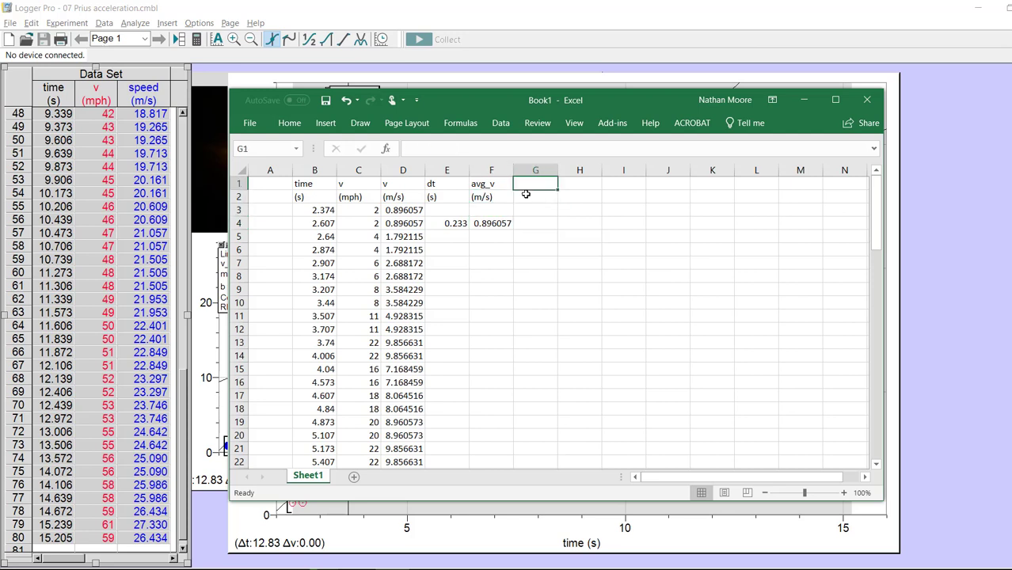
{"action": "type", "text": "dx"}
{"action": "key", "text": "Return"}
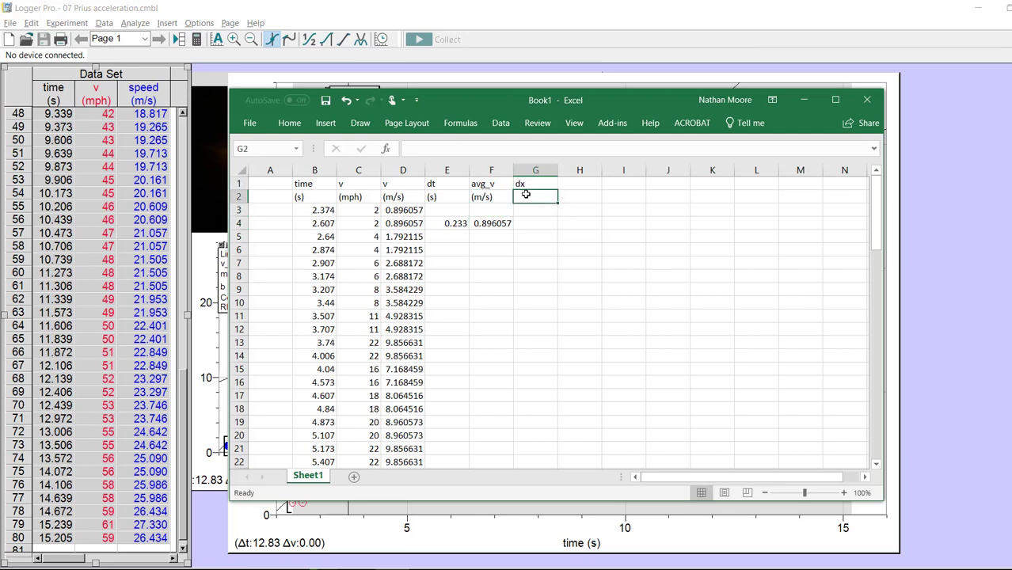
{"action": "type", "text": "(m)"}
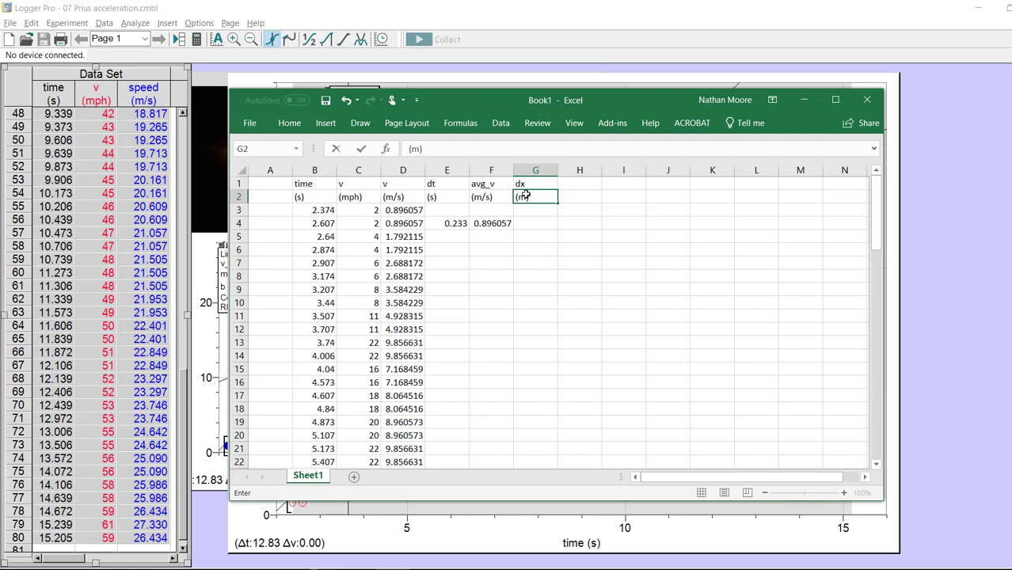
{"action": "key", "text": "Return"}
- Calculate the first displacement in G4 with the formula =E4*F4 and check its cell references
{"action": "key", "text": "Return"}
{"action": "type", "text": "="}
{"action": "key", "text": "Left"}
{"action": "key", "text": "Left"}
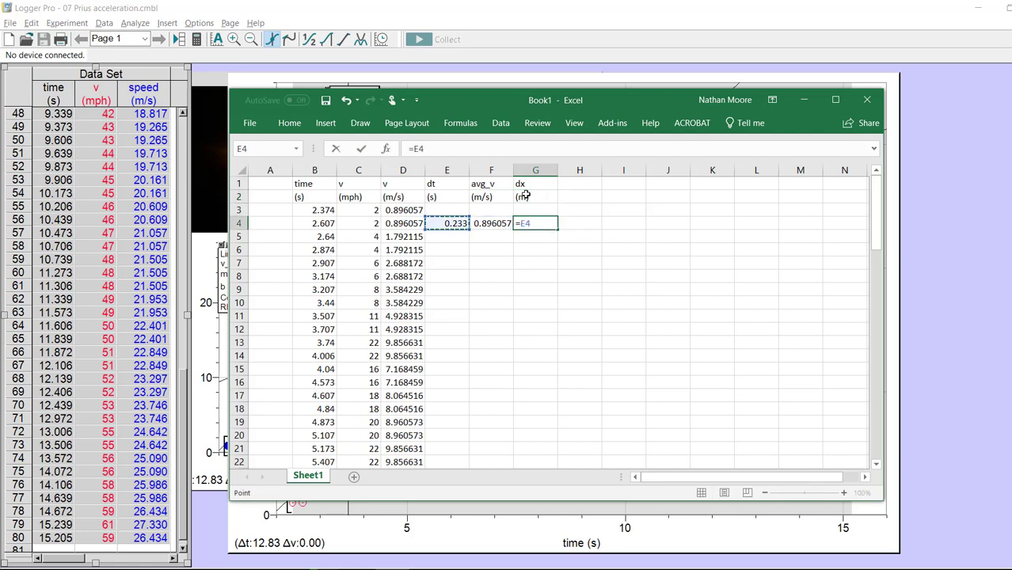
{"action": "type", "text": "*"}
{"action": "key", "text": "Left"}
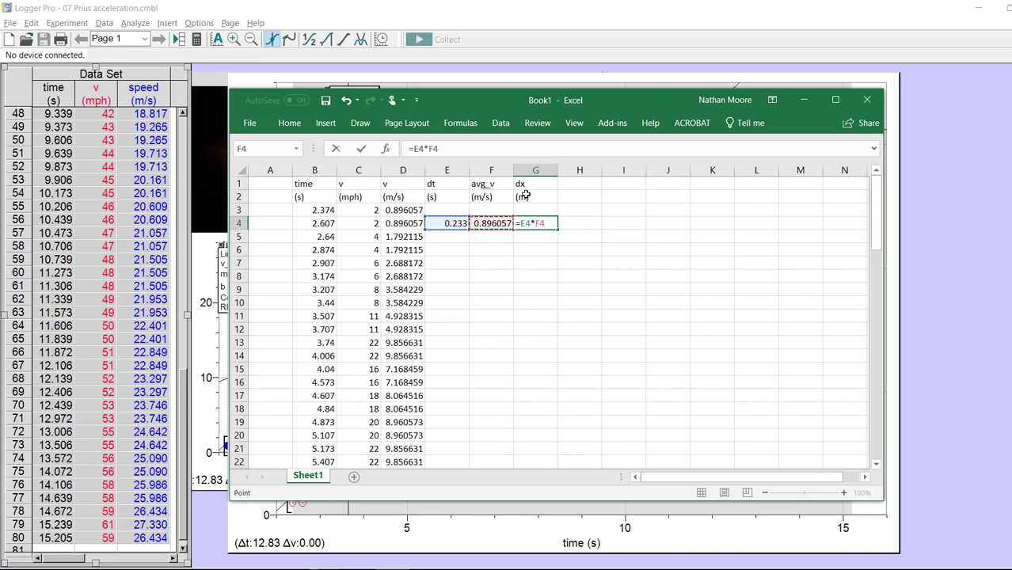
{"action": "key", "text": "ctrl+Return"}
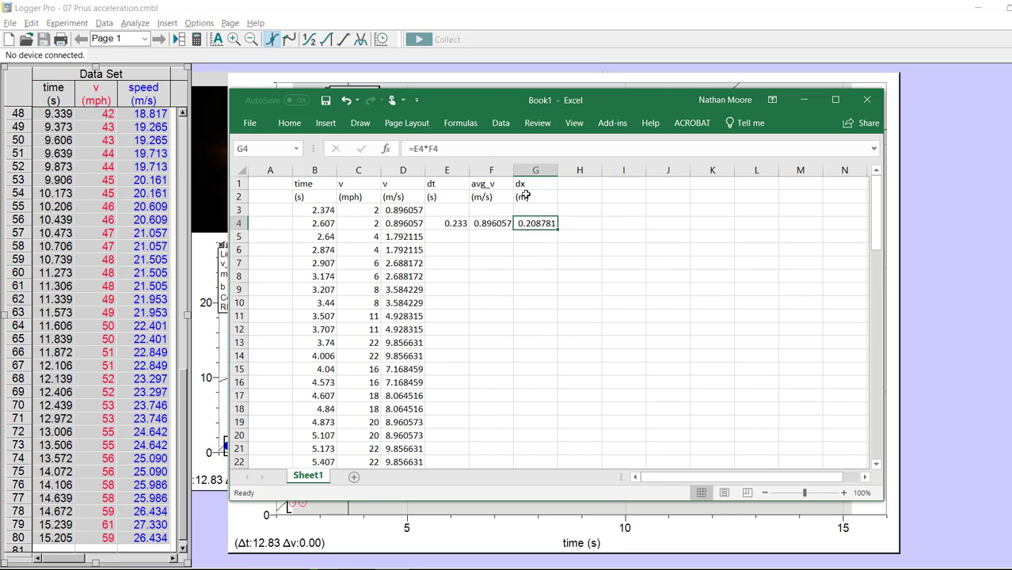
{"action": "left_click", "coordinate": [490, 153]}
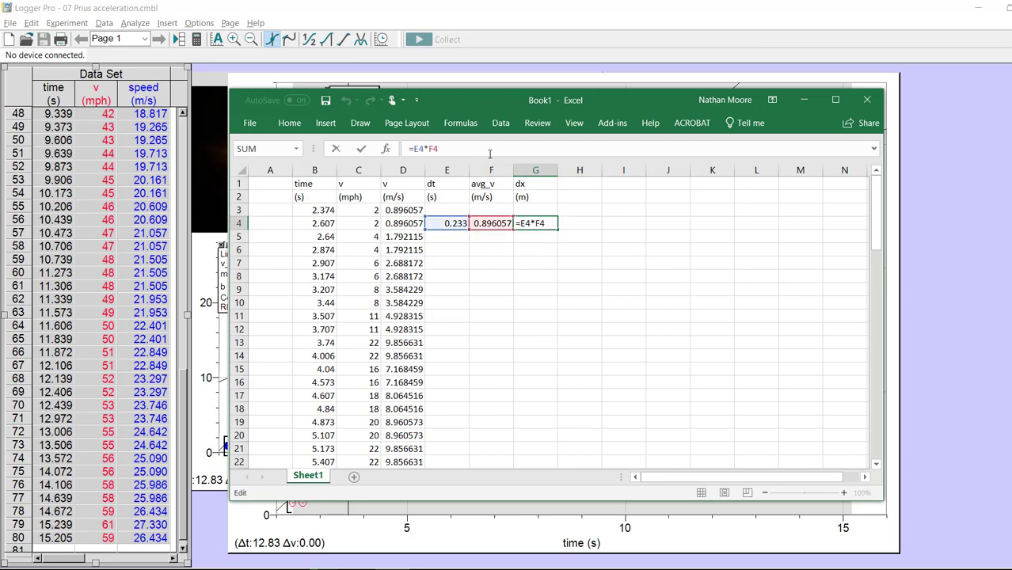
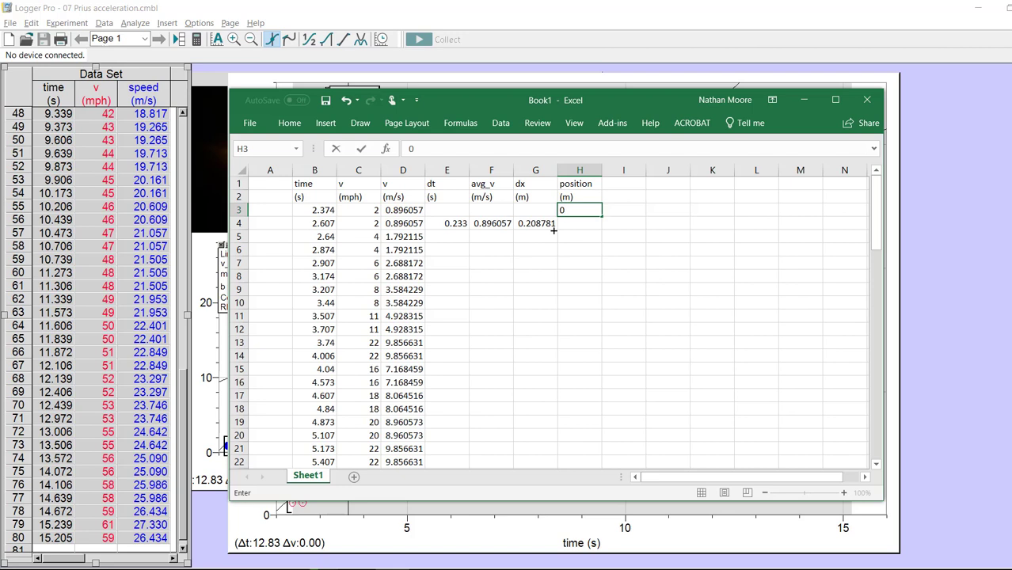
- Start the position column with 0 in H3 and the running-sum formula =H3+G4 in H4
{"action": "key", "text": "Return"}
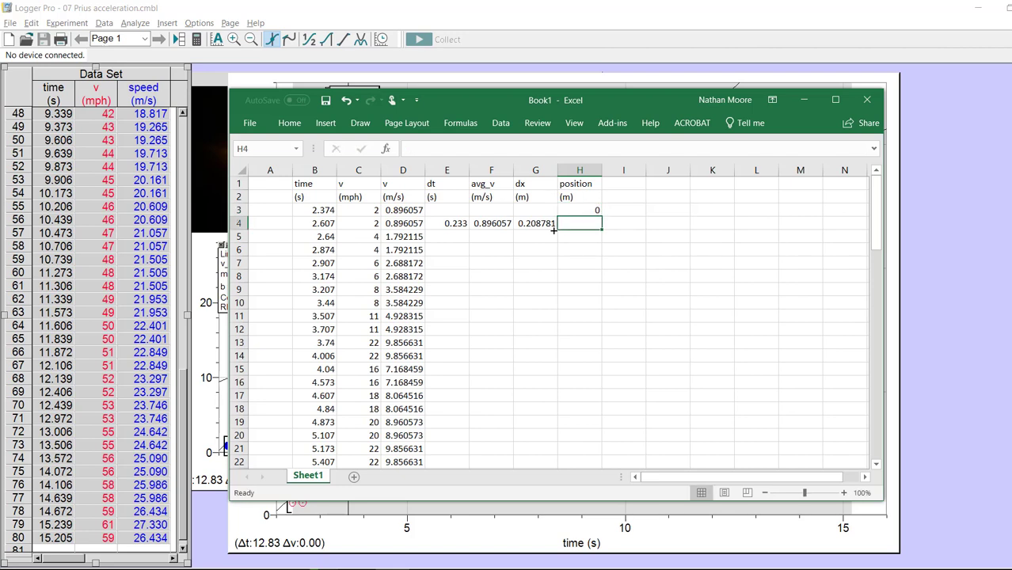
{"action": "type", "text": "="}
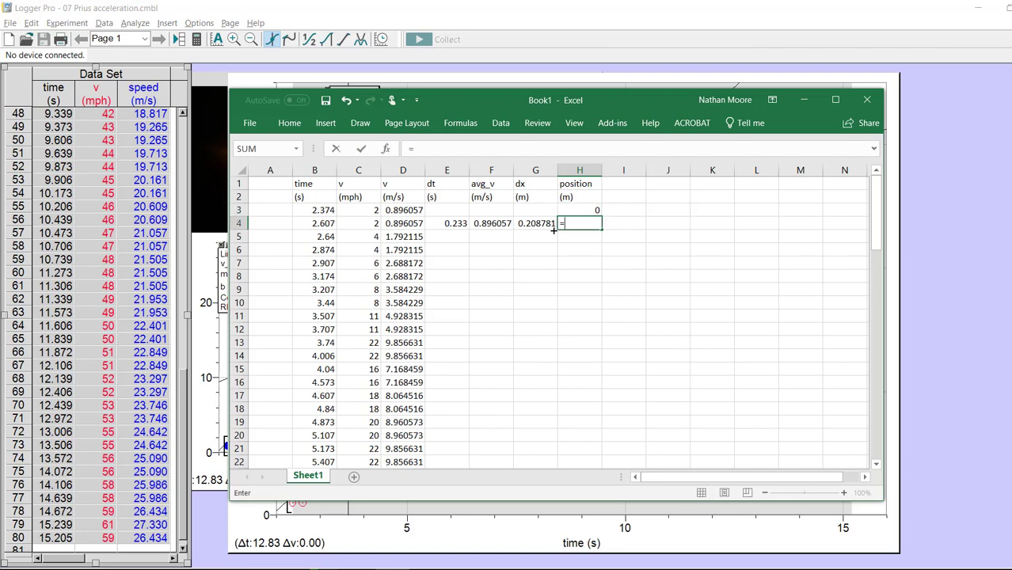
{"action": "key", "text": "Up"}
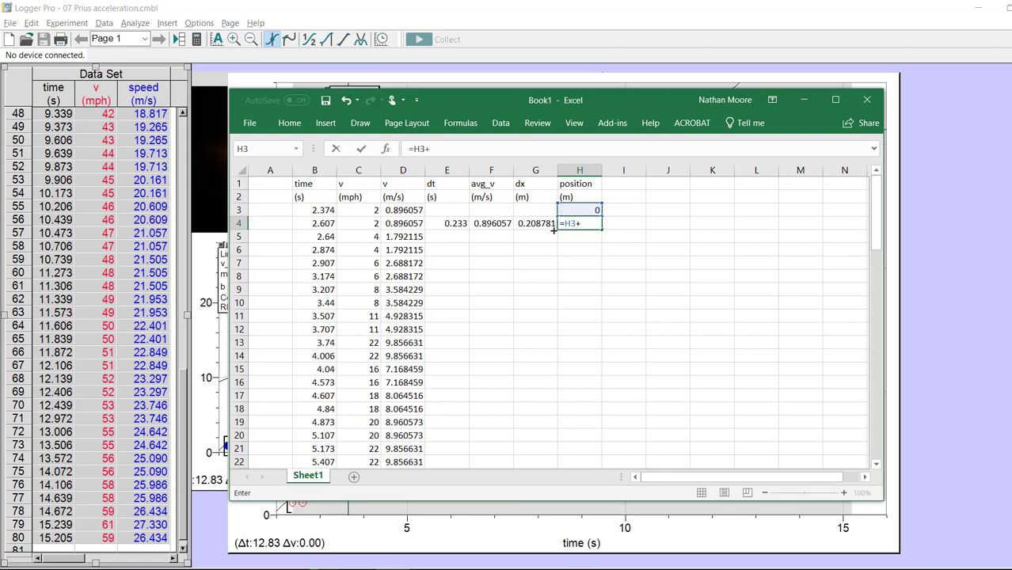
{"action": "type", "text": "+"}
{"action": "left_click", "coordinate": [554, 225]}
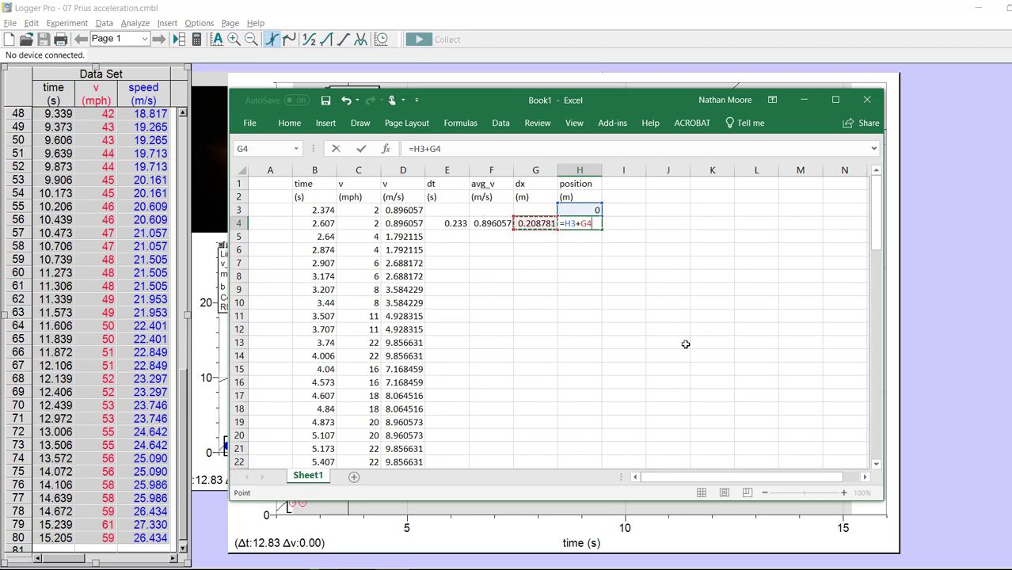
{"action": "key", "text": "Return"}
{"action": "key", "text": "Up"}
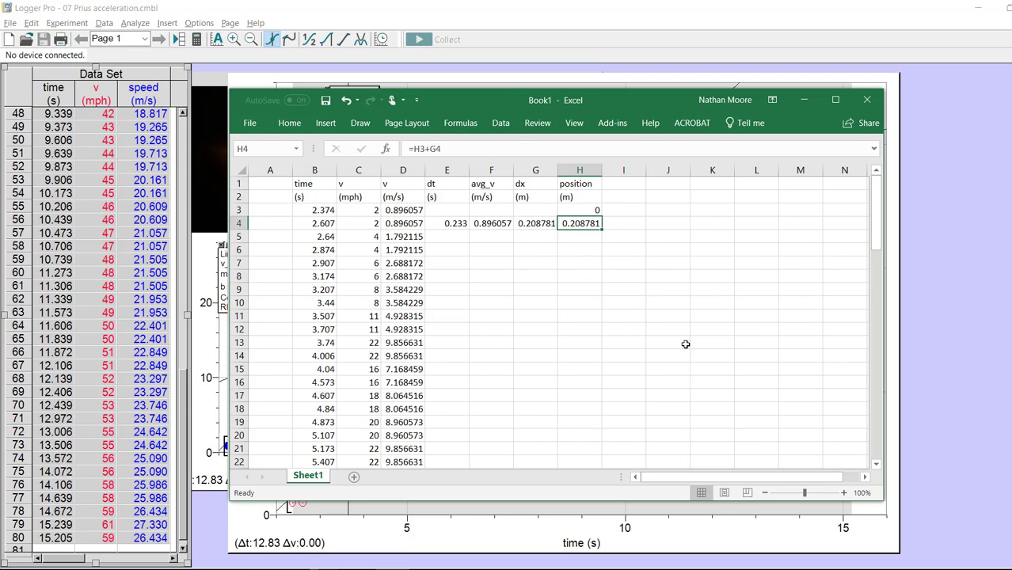
- Copy the dt, avg_v, dx and position formulas in E4:H4
{"action": "left_click", "coordinate": [438, 223]}
{"action": "key", "text": "shift+Right"}
{"action": "key", "text": "shift+Right"}
{"action": "key", "text": "shift+Right"}
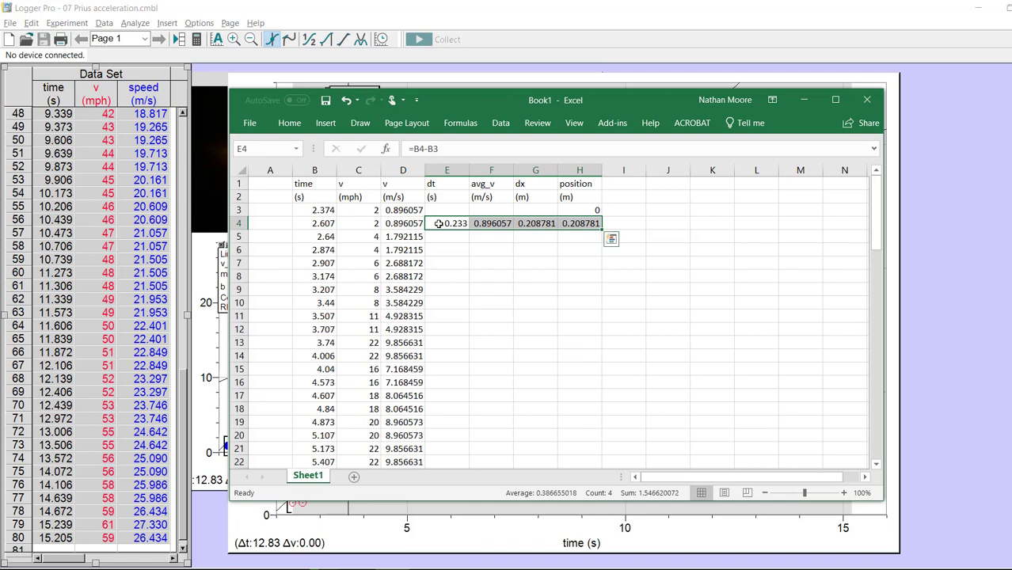
{"action": "key", "text": "ctrl+c"}
- Paste the copied dt, avg_v, dx and position formulas down all data rows, from row 4 to row 82
{"action": "key", "text": "Left"}
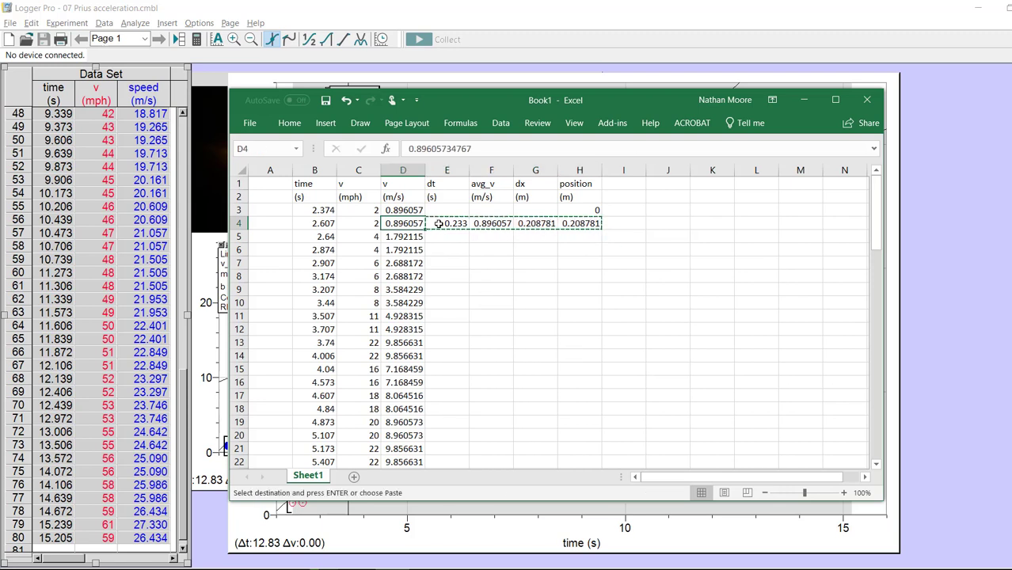
{"action": "key", "text": "Right"}
{"action": "key", "text": "shift+Down"}
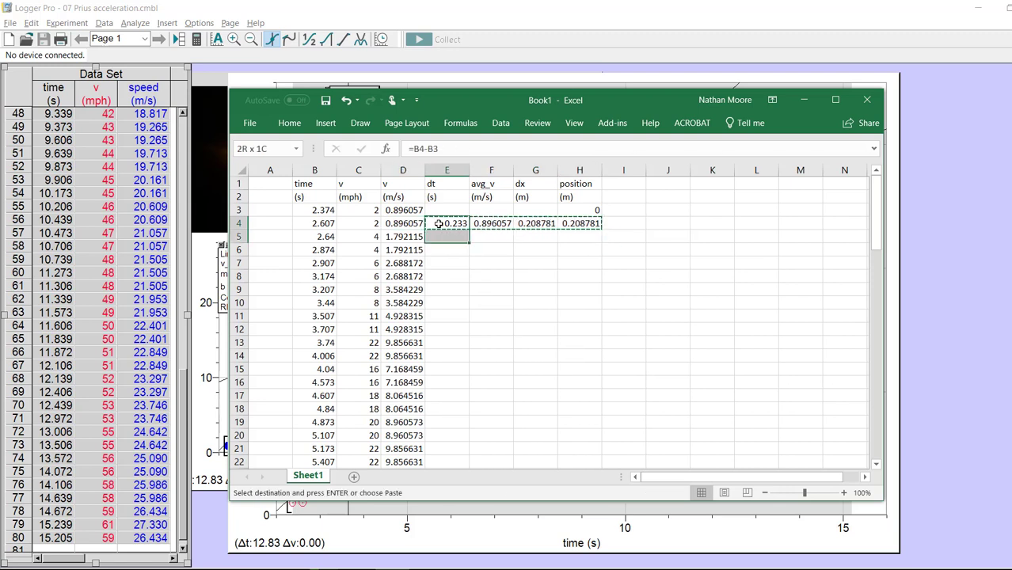
{"action": "key", "text": "shift+Down"}
{"action": "key", "text": "shift+Down"}
{"action": "key", "text": "shift+Down"}
{"action": "key", "text": "shift+Down"}
{"action": "key", "text": "shift+Down"}
{"action": "key", "text": "shift+Down"}
{"action": "key", "text": "shift+Down"}
{"action": "key", "text": "shift+Down"}
{"action": "key", "text": "shift+Down"}
{"action": "key", "text": "shift+Down"}
{"action": "key", "text": "shift+Down"}
{"action": "key", "text": "shift+Down"}
{"action": "key", "text": "shift+Down"}
{"action": "key", "text": "shift+Down"}
{"action": "key", "text": "shift+Down"}
{"action": "key", "text": "shift+Down"}
{"action": "key", "text": "shift+Down"}
{"action": "key", "text": "shift+Down"}
{"action": "key", "text": "shift+Down"}
{"action": "key", "text": "shift+Down"}
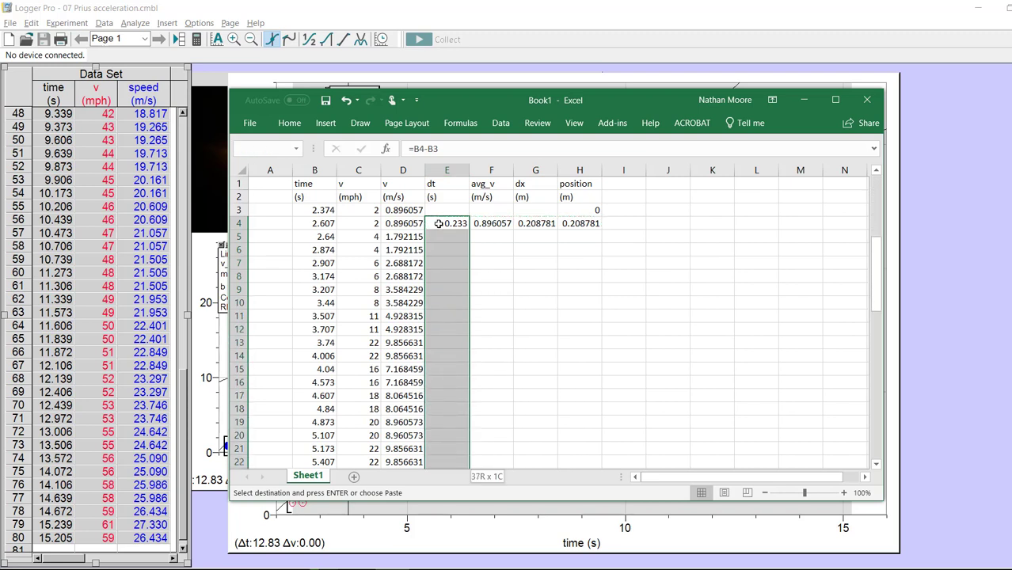
{"action": "key", "text": "shift+Down"}
{"action": "key", "text": "shift+Down"}
{"action": "key", "text": "shift+Down"}
{"action": "key", "text": "shift+Down"}
{"action": "key", "text": "shift+Down"}
{"action": "key", "text": "shift+Down"}
{"action": "key", "text": "shift+Down"}
{"action": "key", "text": "shift+Down"}
{"action": "key", "text": "shift+Down"}
{"action": "key", "text": "shift+Down"}
{"action": "key", "text": "shift+Down"}
{"action": "key", "text": "shift+Down"}
{"action": "key", "text": "shift+Down"}
{"action": "key", "text": "shift+Down"}
{"action": "key", "text": "shift+Down"}
{"action": "key", "text": "shift+Down"}
{"action": "key", "text": "shift+Down"}
{"action": "key", "text": "shift+Down"}
{"action": "key", "text": "shift+Down"}
{"action": "key", "text": "shift+Down"}
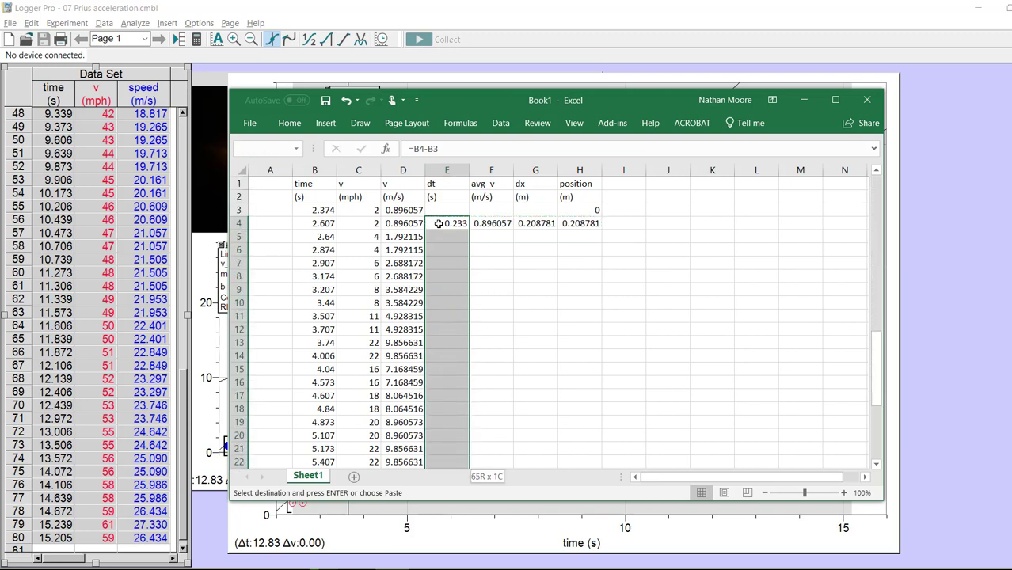
{"action": "key", "text": "shift+Down"}
{"action": "key", "text": "shift+Down"}
{"action": "key", "text": "shift+Down"}
{"action": "key", "text": "shift+Down"}
{"action": "key", "text": "shift+Down"}
{"action": "key", "text": "shift+Down"}
{"action": "key", "text": "shift+Down"}
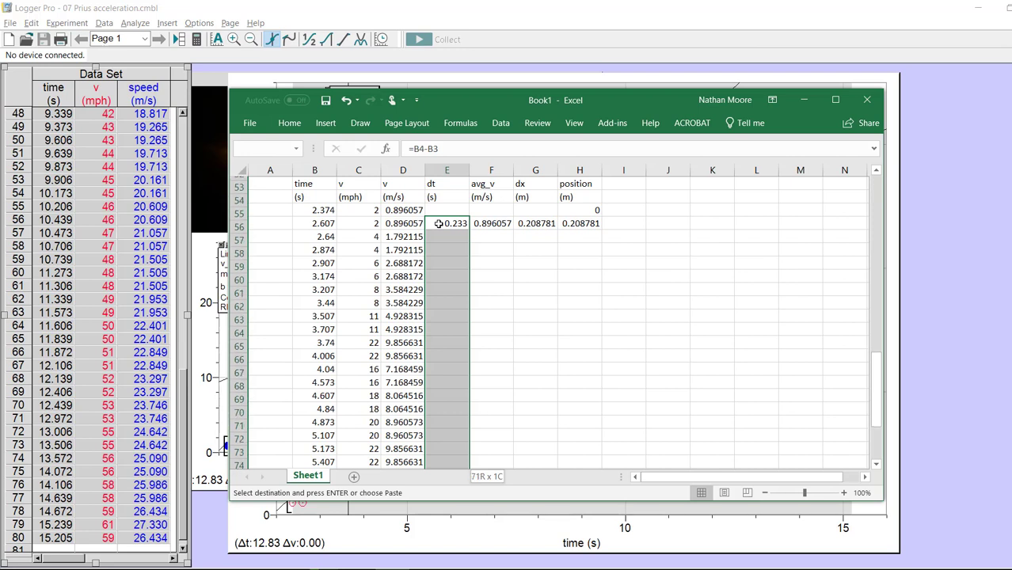
{"action": "key", "text": "shift+Down"}
{"action": "key", "text": "shift+Down"}
{"action": "key", "text": "shift+Down"}
{"action": "key", "text": "shift+Down"}
{"action": "key", "text": "shift+Down"}
{"action": "key", "text": "shift+Down"}
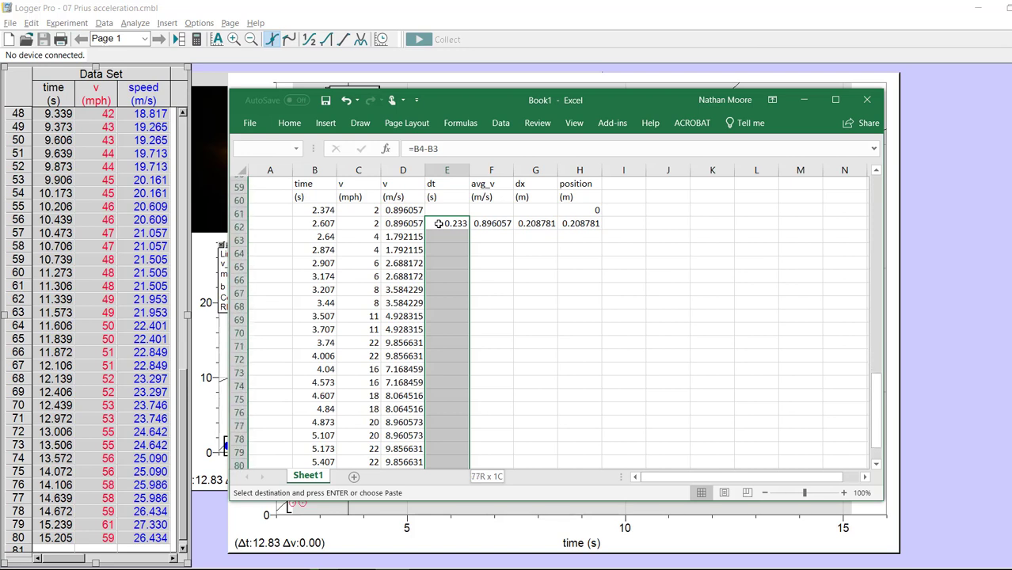
{"action": "key", "text": "shift+Down"}
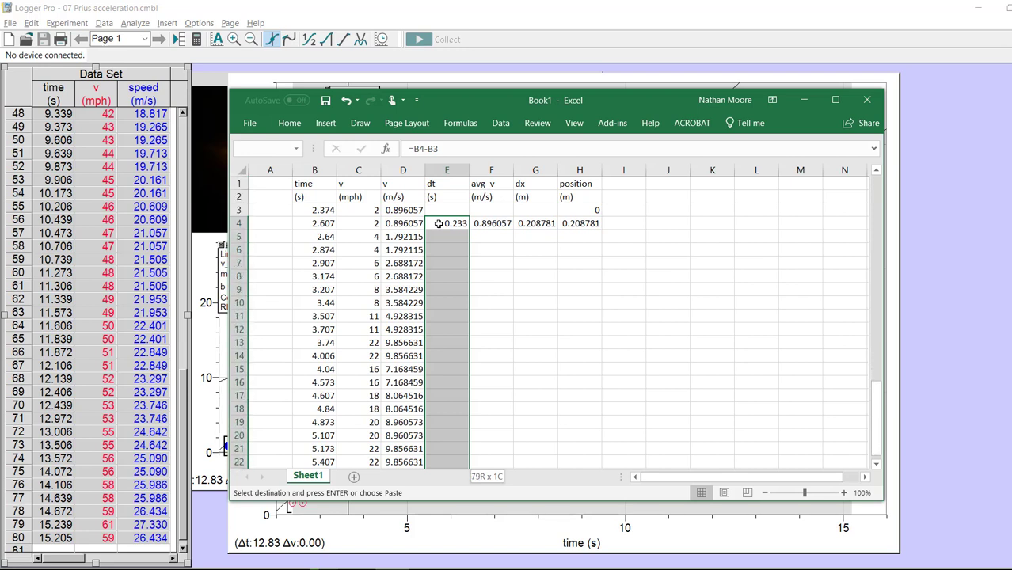
{"action": "scroll", "coordinate": [468, 319], "scroll_direction": "down", "scroll_amount": 8}
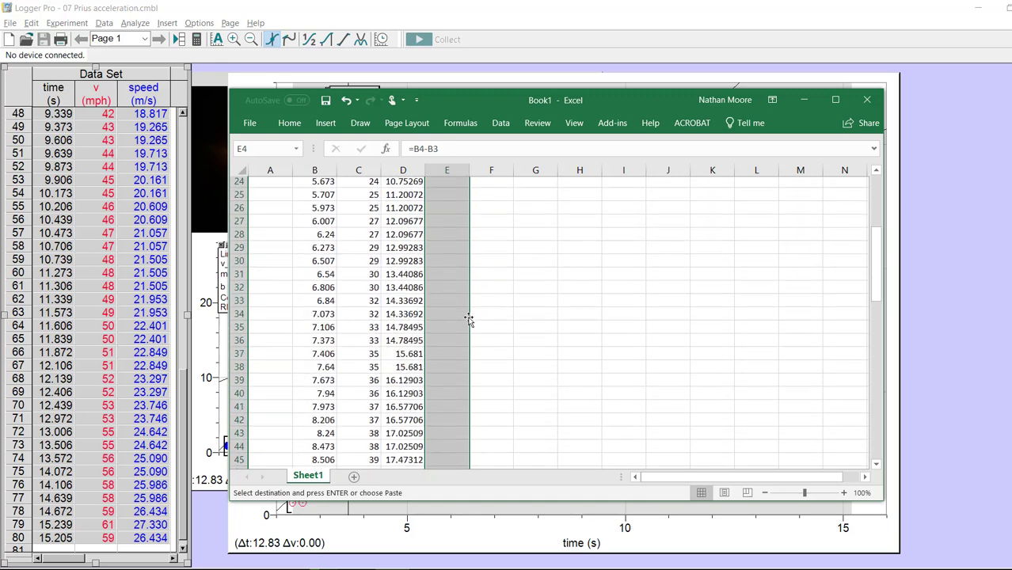
{"action": "scroll", "coordinate": [468, 320], "scroll_direction": "down", "scroll_amount": 7}
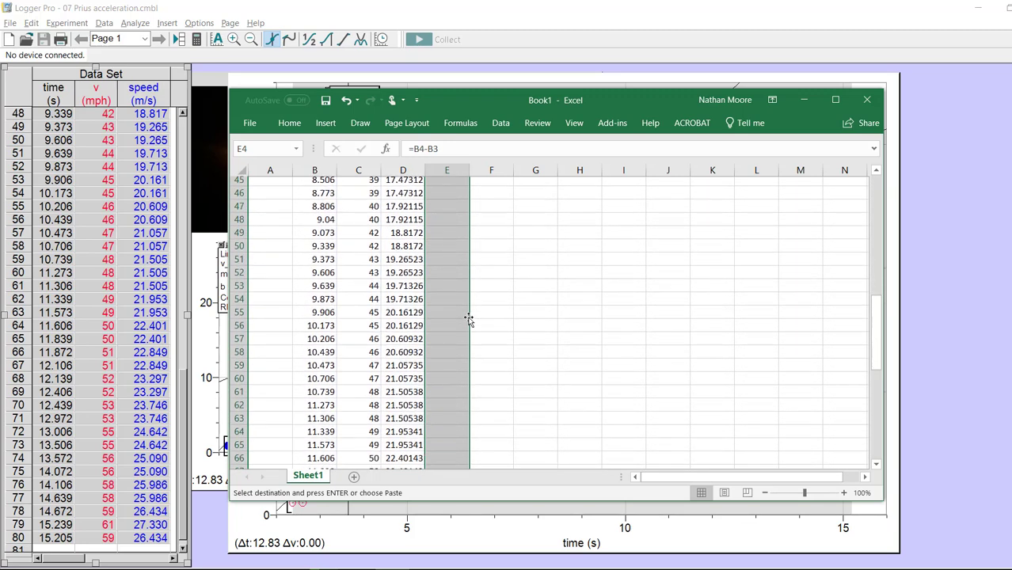
{"action": "scroll", "coordinate": [469, 319], "scroll_direction": "down", "scroll_amount": 8}
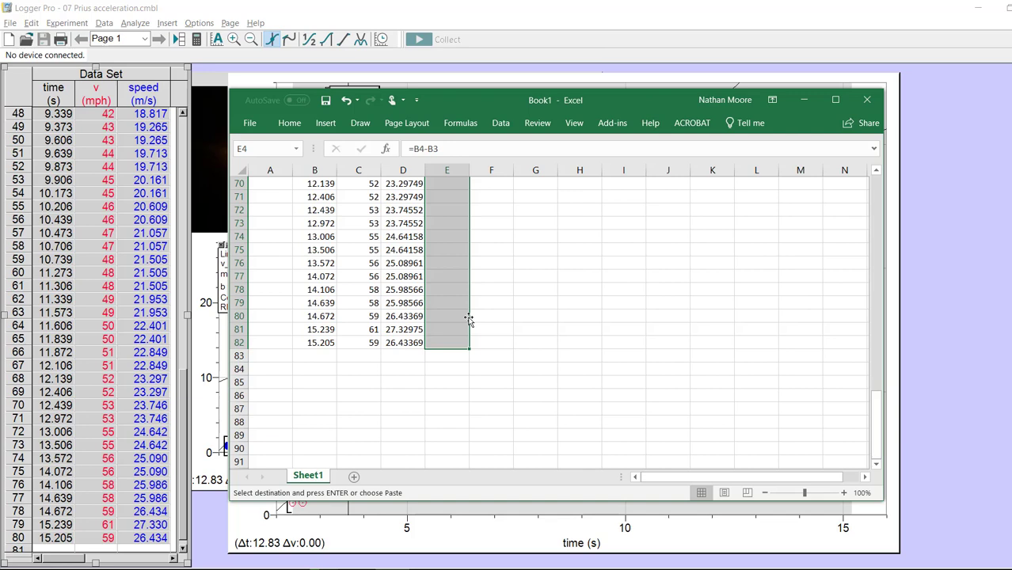
{"action": "key", "text": "ctrl+v"}
- Check the cell references of the dt and avg_v formulas in row 9
{"action": "scroll", "coordinate": [469, 319], "scroll_direction": "up", "scroll_amount": 20}
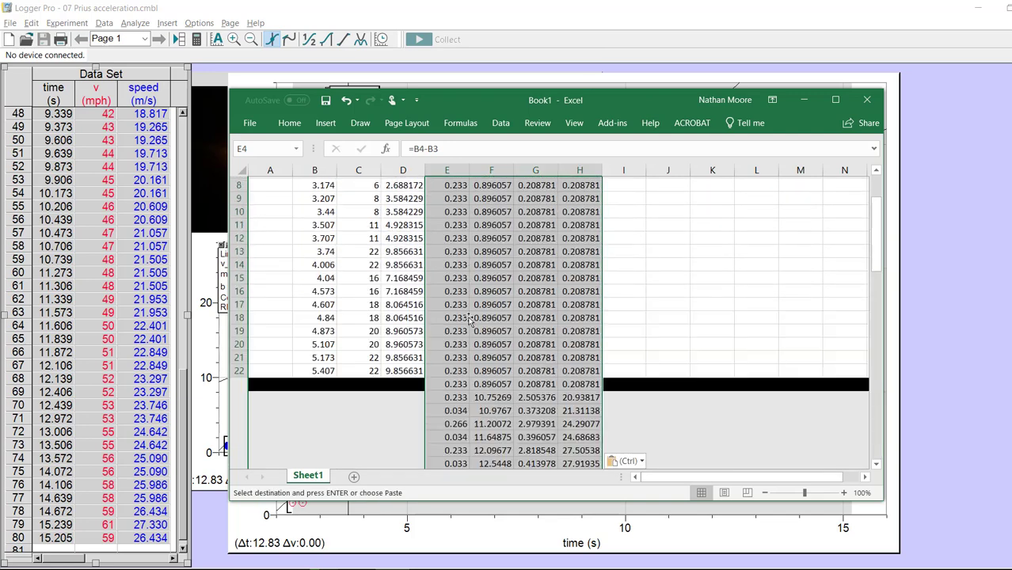
{"action": "left_click", "coordinate": [535, 289]}
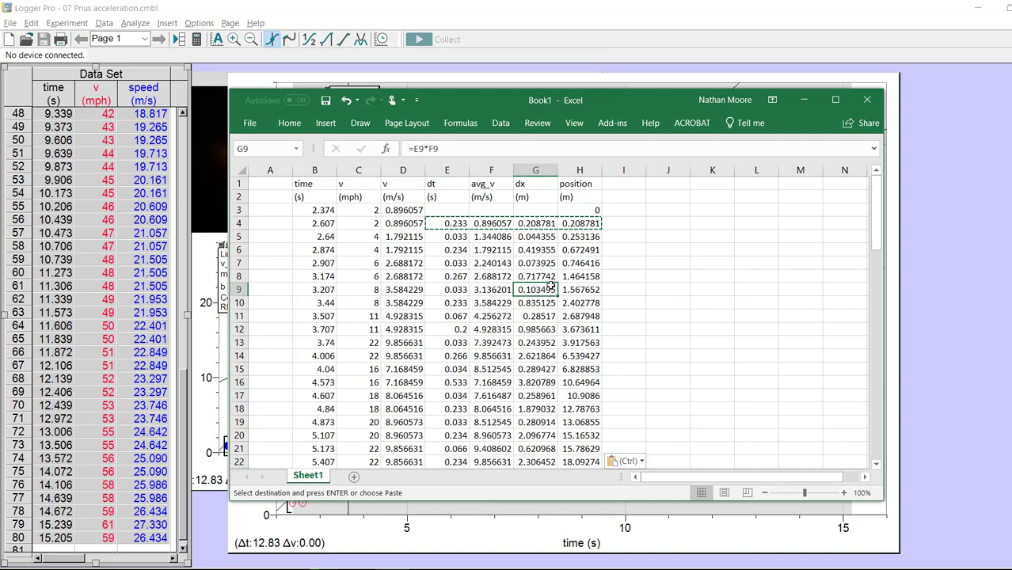
{"action": "left_click", "coordinate": [448, 290]}
{"action": "left_click", "coordinate": [426, 148]}
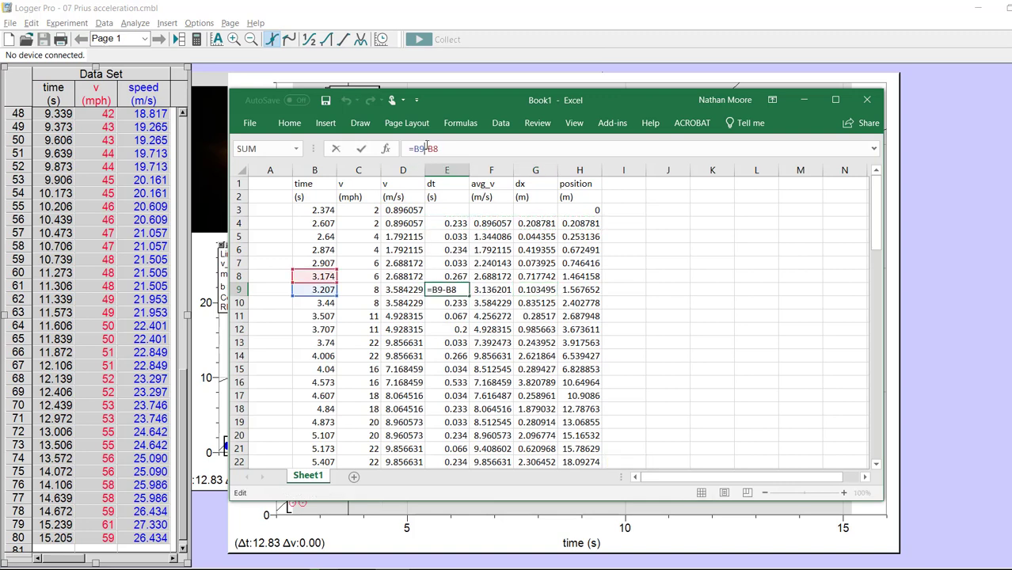
{"action": "key", "text": "Escape"}
{"action": "left_click", "coordinate": [504, 289]}
{"action": "left_click", "coordinate": [475, 149]}
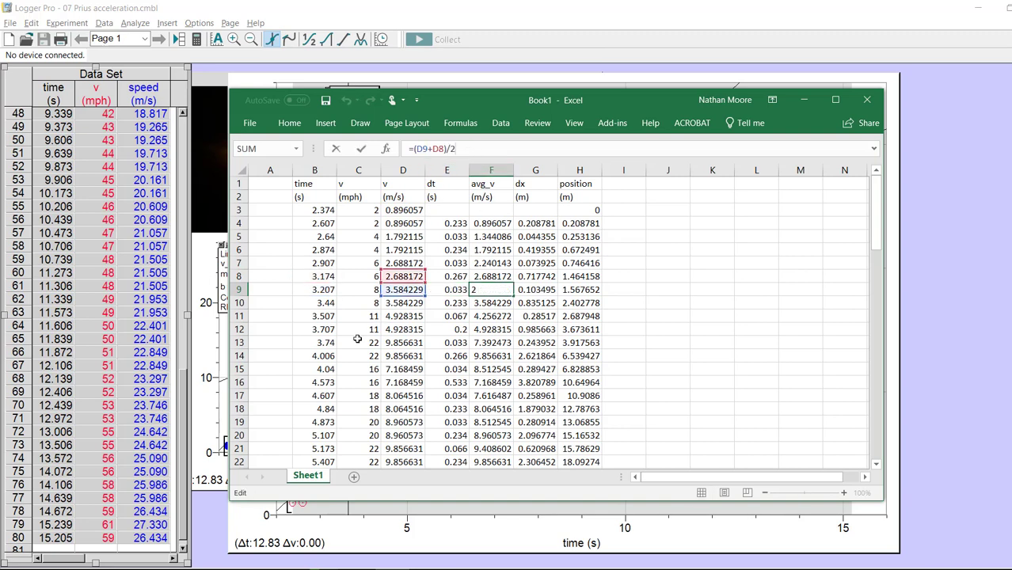
- Check which cells the dx and position formulas in row 9 refer to
{"action": "left_click", "coordinate": [541, 291]}
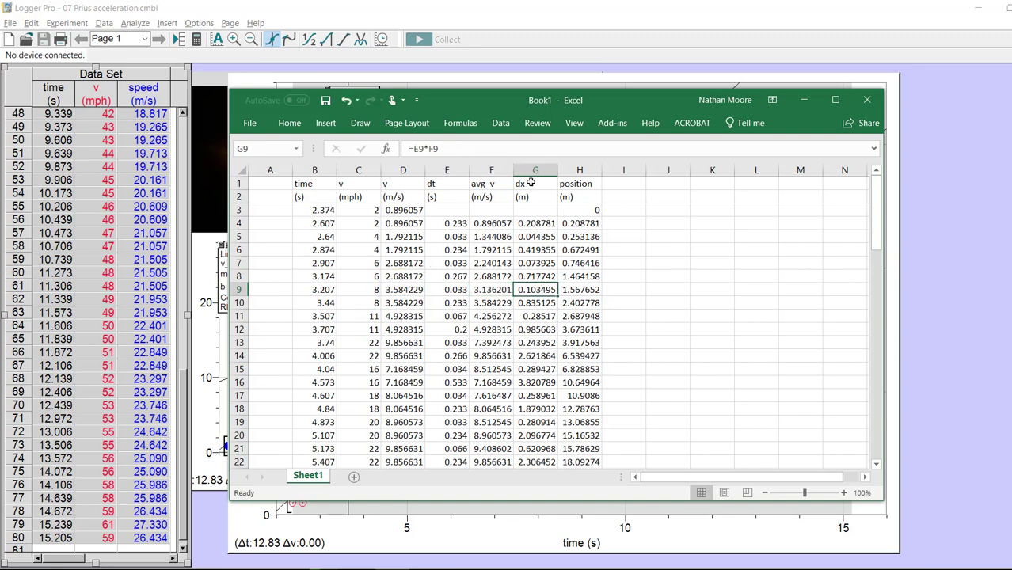
{"action": "left_click", "coordinate": [489, 149]}
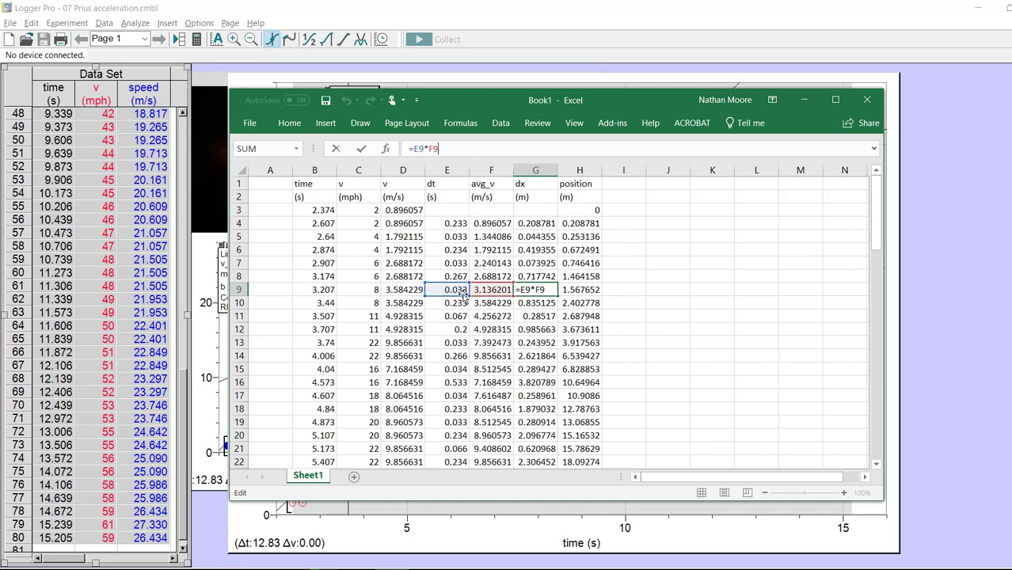
{"action": "key", "text": "Escape"}
{"action": "left_click", "coordinate": [578, 290]}
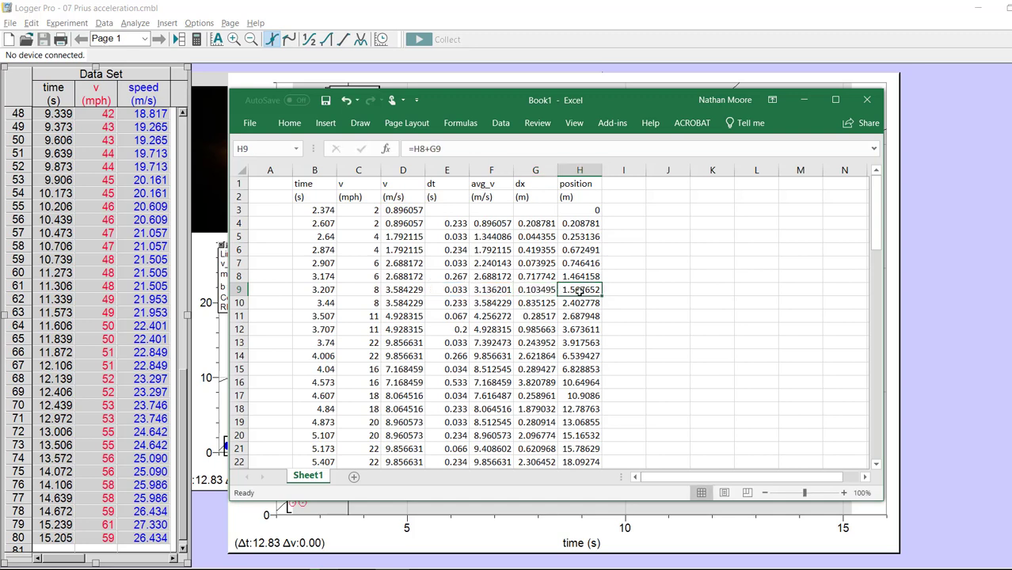
{"action": "left_click", "coordinate": [467, 149]}
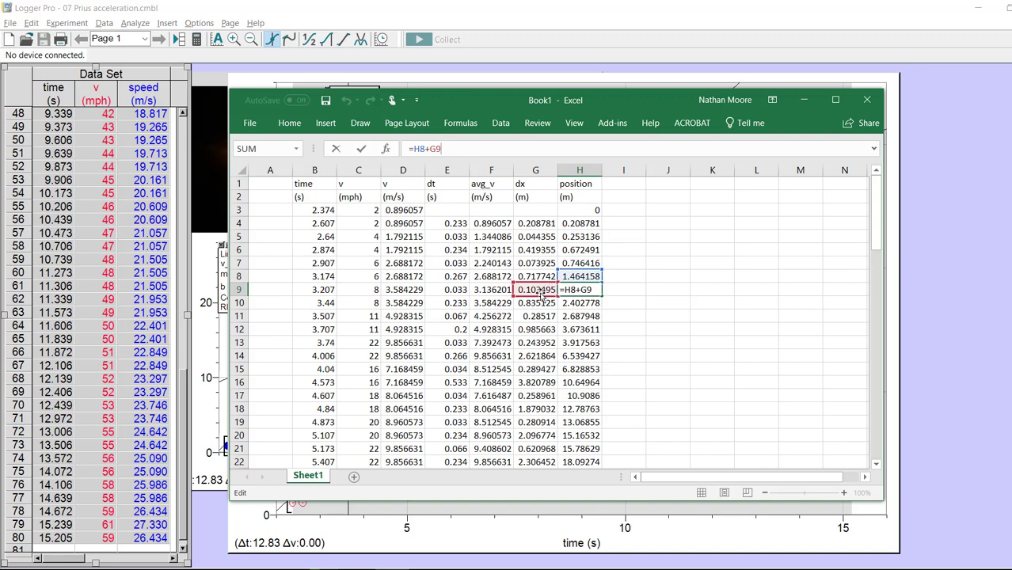
{"action": "key", "text": "Escape"}
{"action": "left_click", "coordinate": [620, 254]}
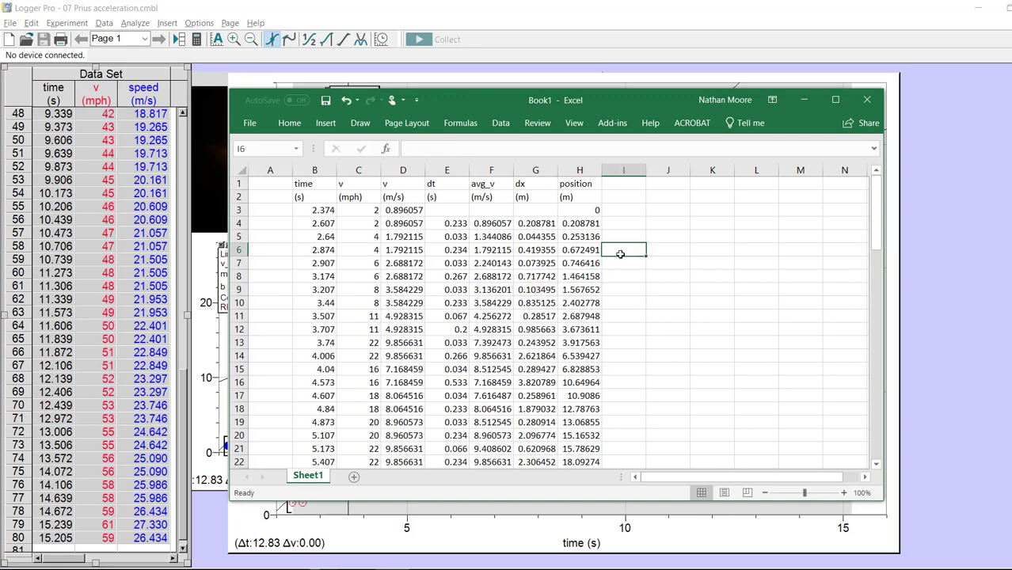
{"action": "left_click", "coordinate": [650, 221]}
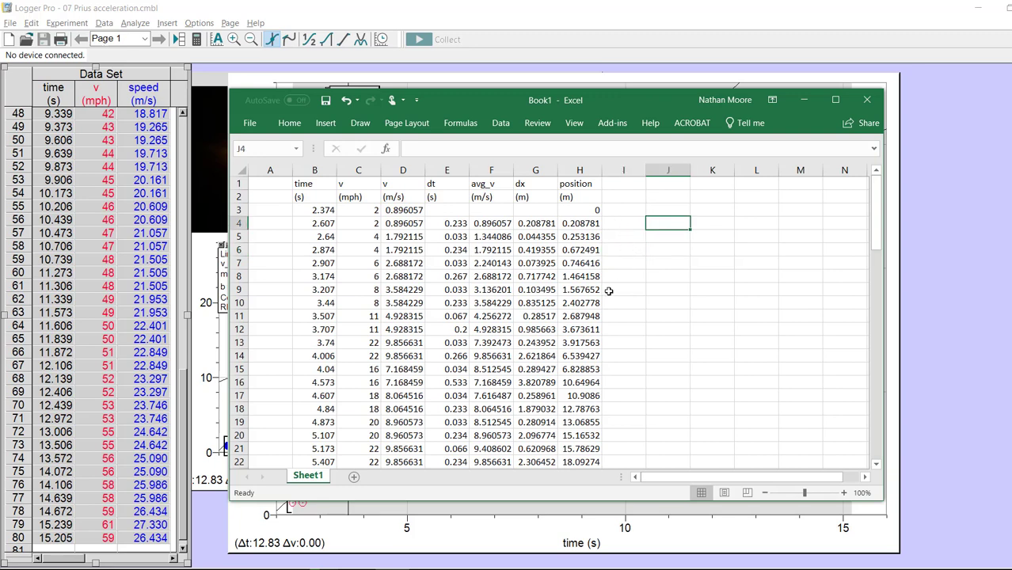
- Insert a markers-only scatter chart of the position values in H3:H82
{"action": "left_click", "coordinate": [576, 209]}
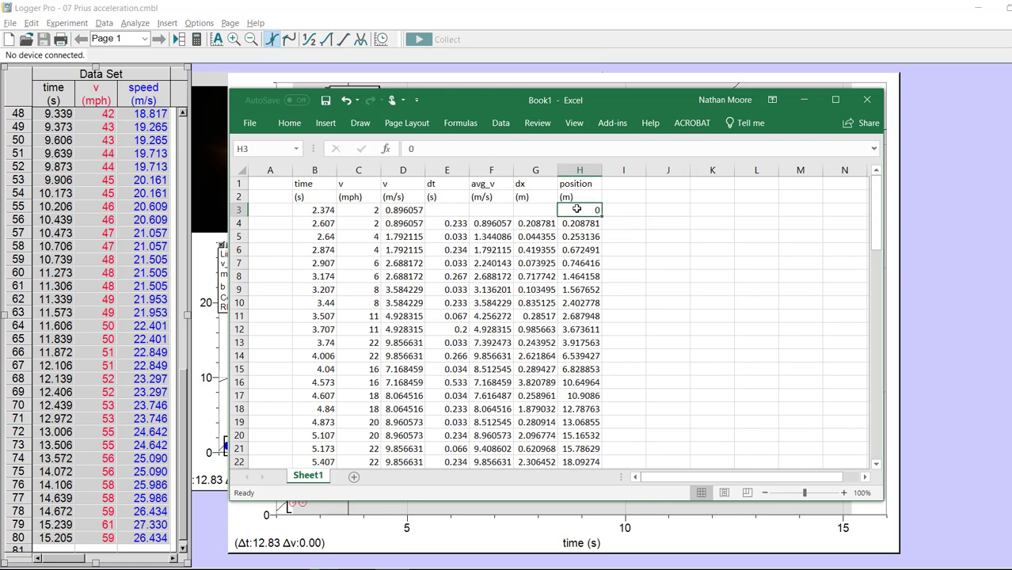
{"action": "key", "text": "ctrl+shift+Down"}
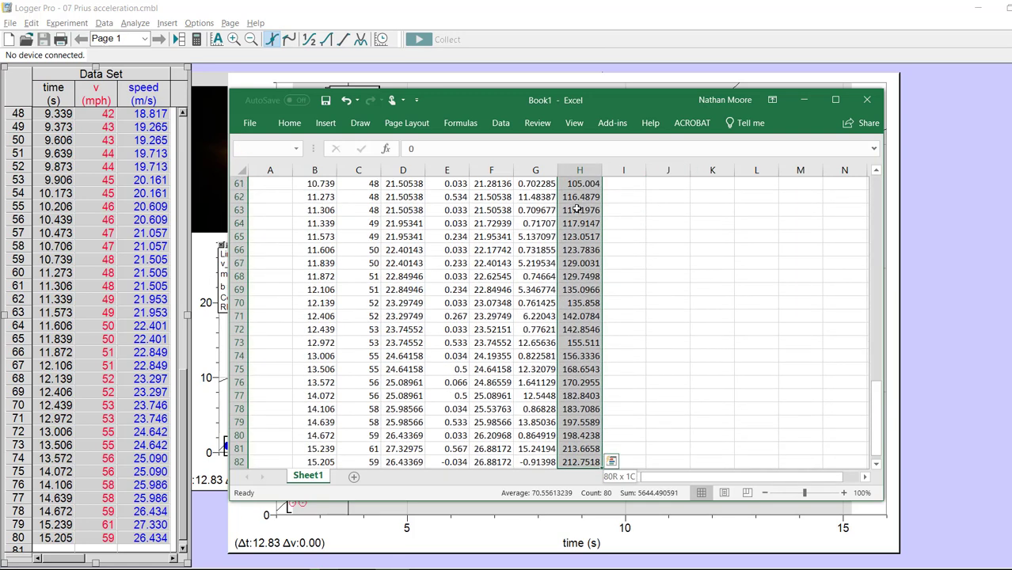
{"action": "left_click", "coordinate": [324, 124]}
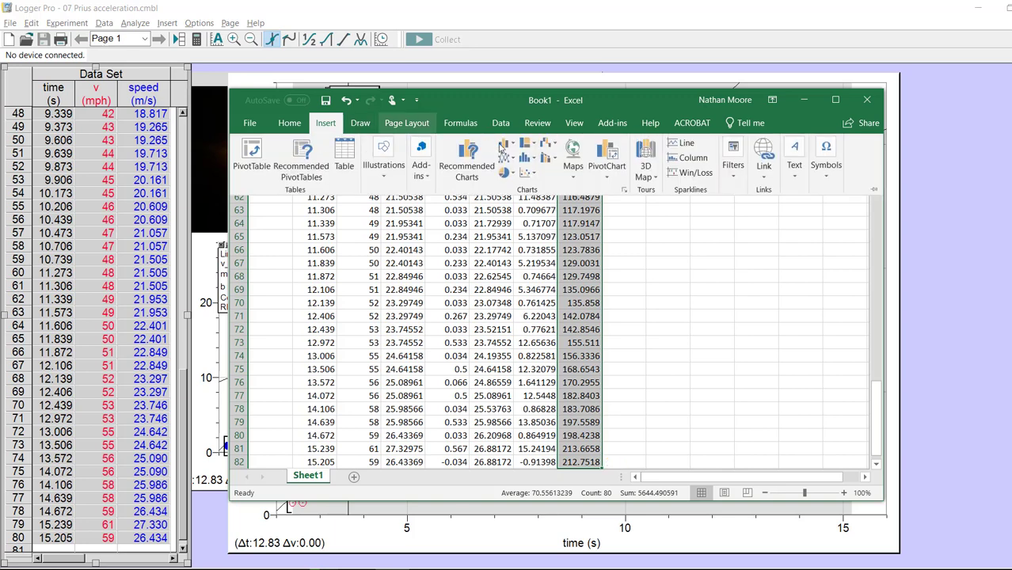
{"action": "left_click", "coordinate": [533, 177]}
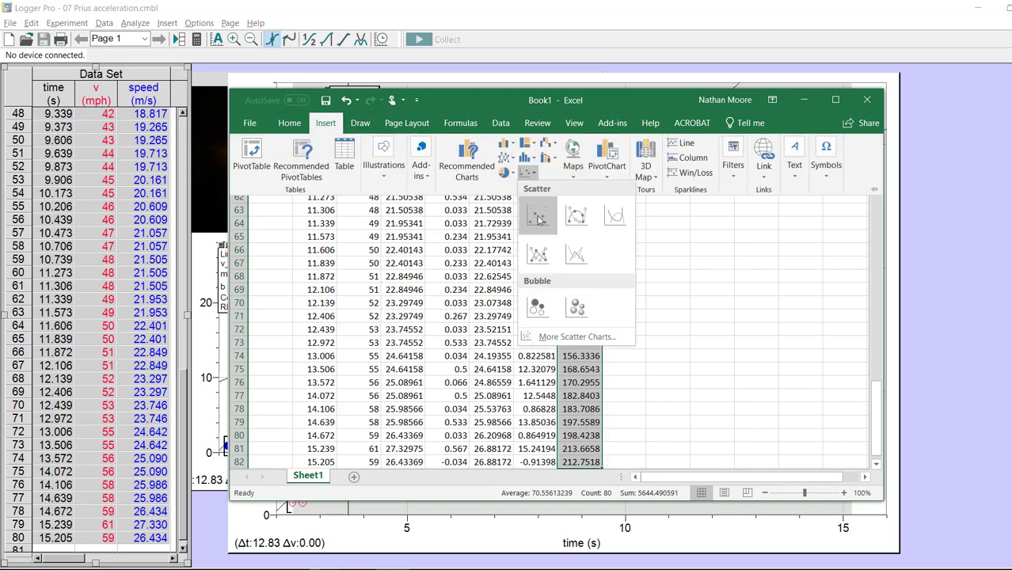
{"action": "left_click", "coordinate": [538, 216]}
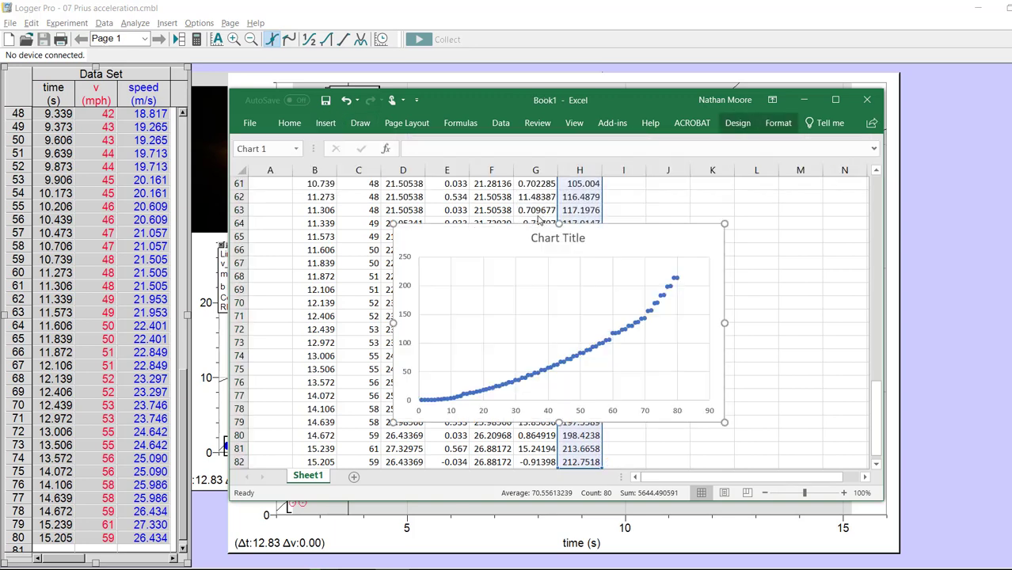
- Edit the chart's data series to use the times in B3:B82 as its X values
{"action": "left_click", "coordinate": [538, 374]}
{"action": "right_click", "coordinate": [537, 372]}
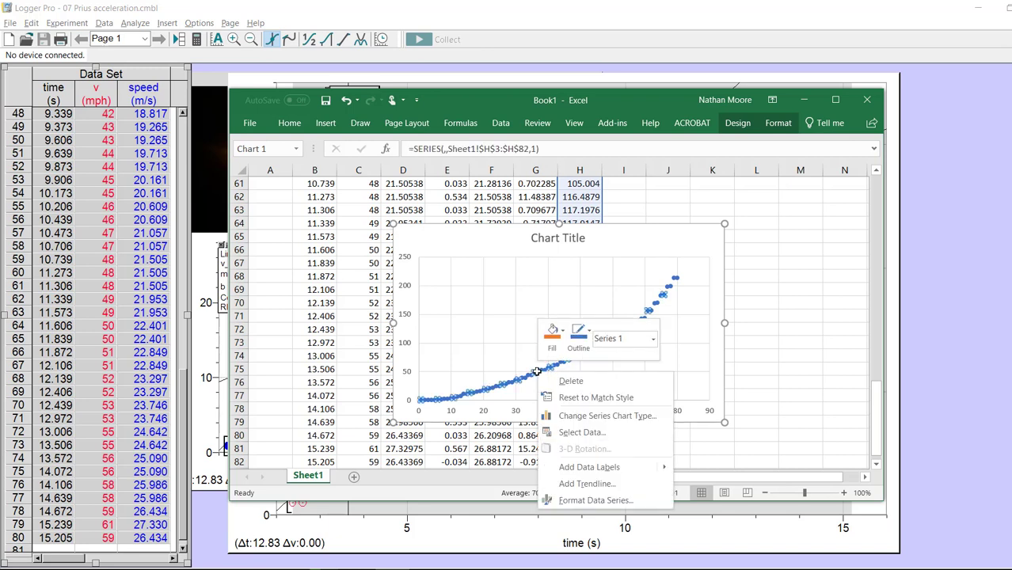
{"action": "left_click", "coordinate": [576, 433]}
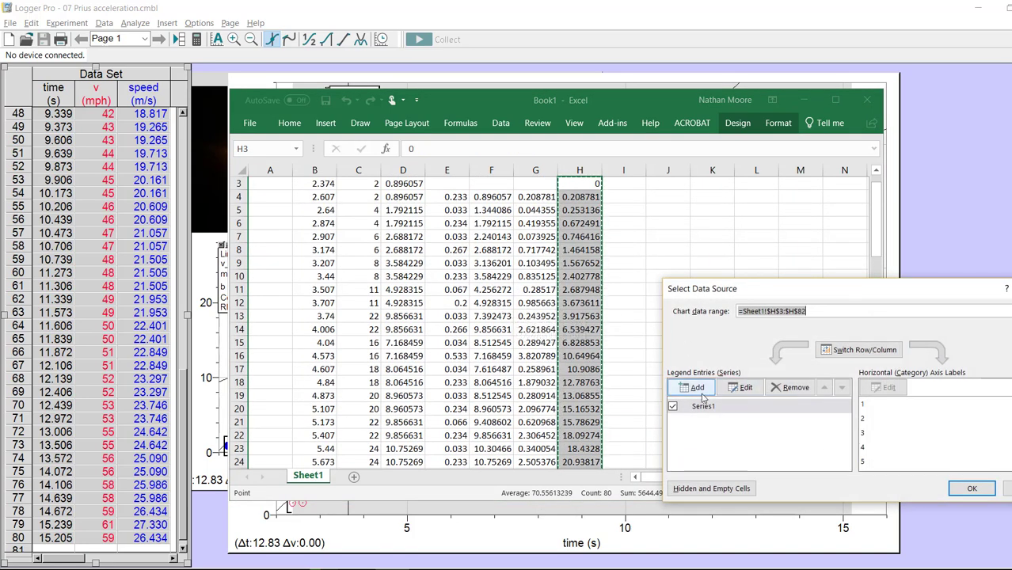
{"action": "left_click", "coordinate": [741, 387]}
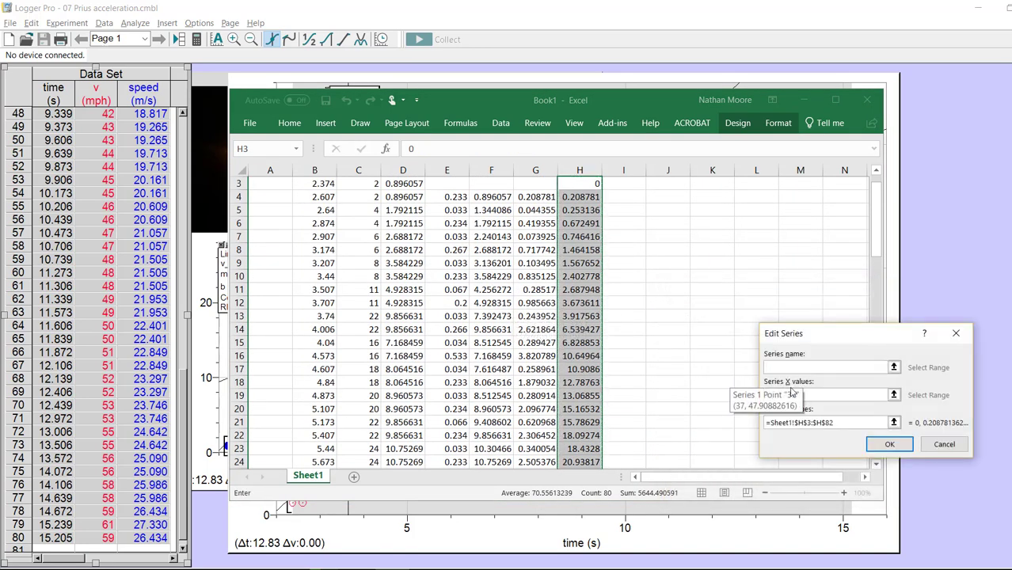
{"action": "left_click", "coordinate": [893, 394]}
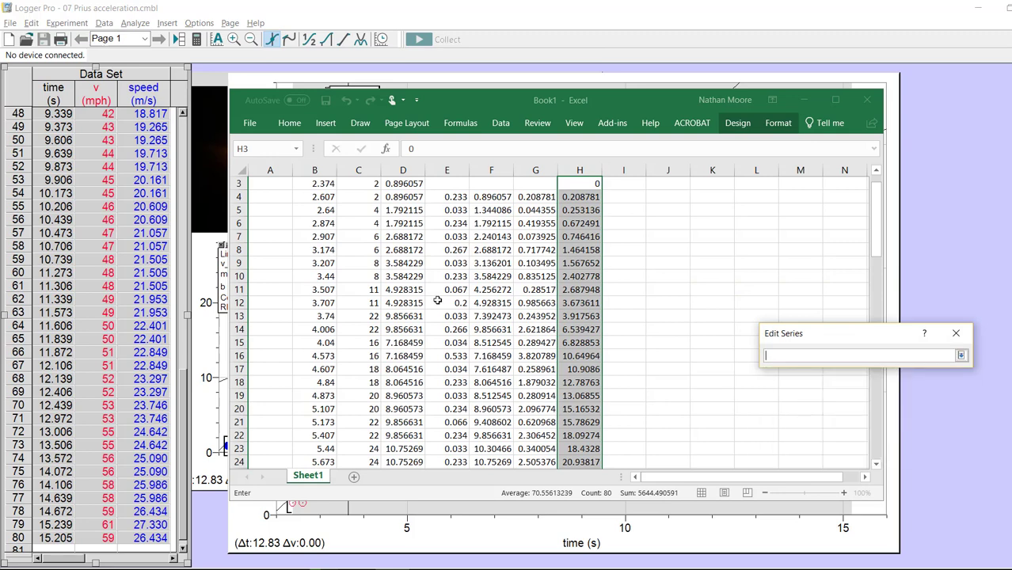
{"action": "left_click", "coordinate": [328, 268]}
{"action": "key", "text": "ctrl+Up"}
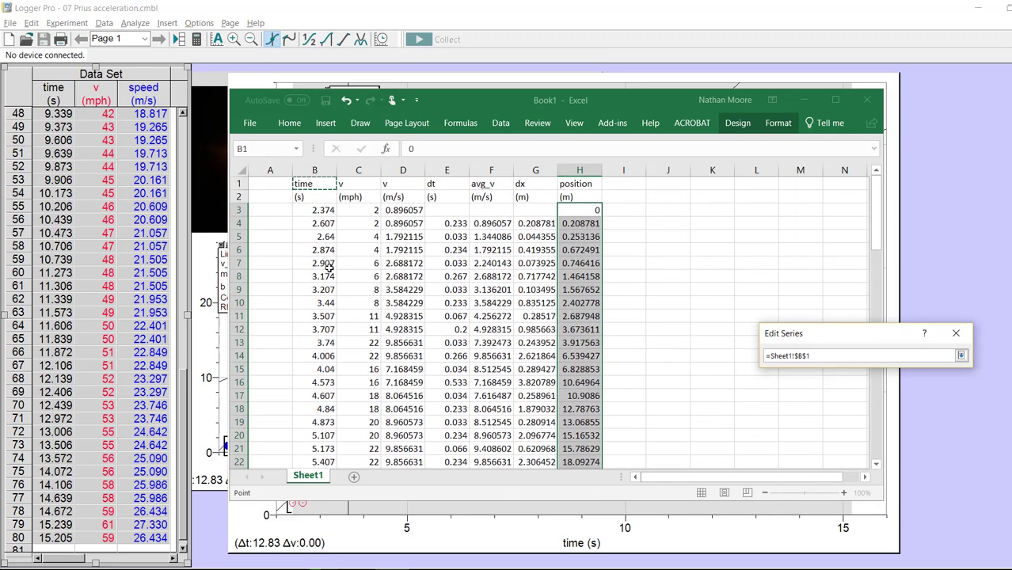
{"action": "key", "text": "Down"}
{"action": "key", "text": "Down"}
{"action": "key", "text": "ctrl+shift+Down"}
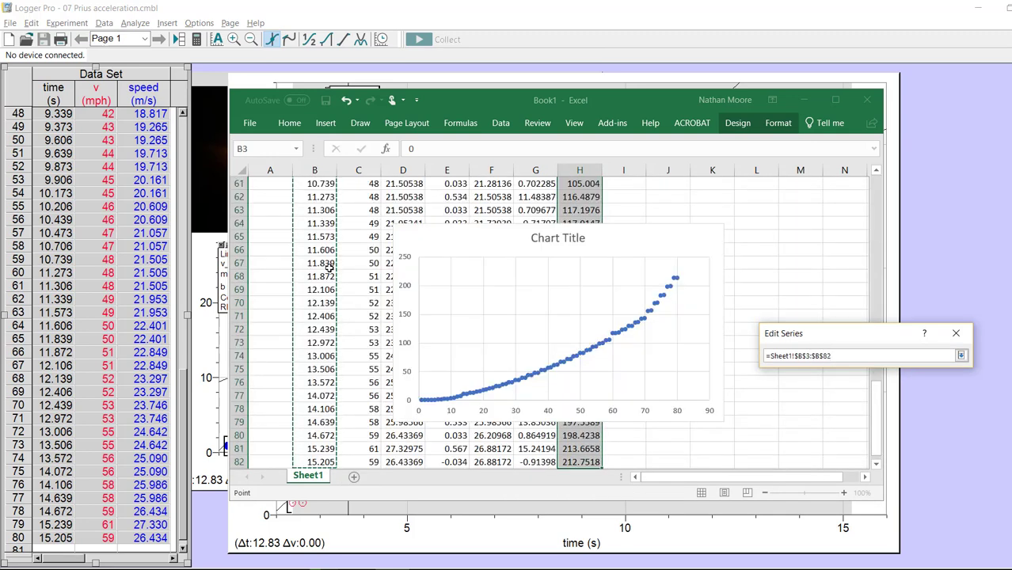
{"action": "key", "text": "Return"}
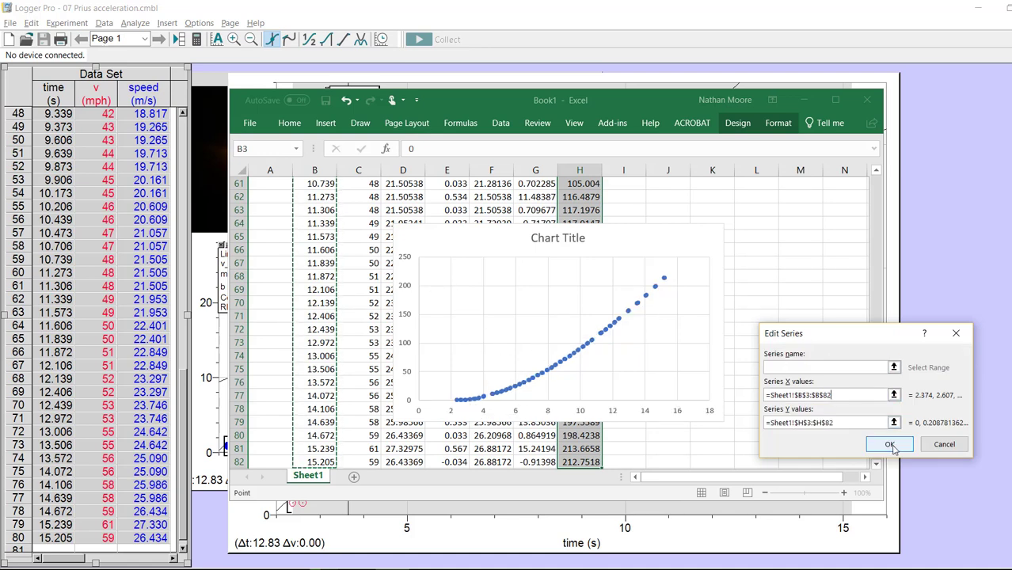
- Name the chart series "Prius" and apply the data source changes
{"action": "left_click", "coordinate": [862, 368]}
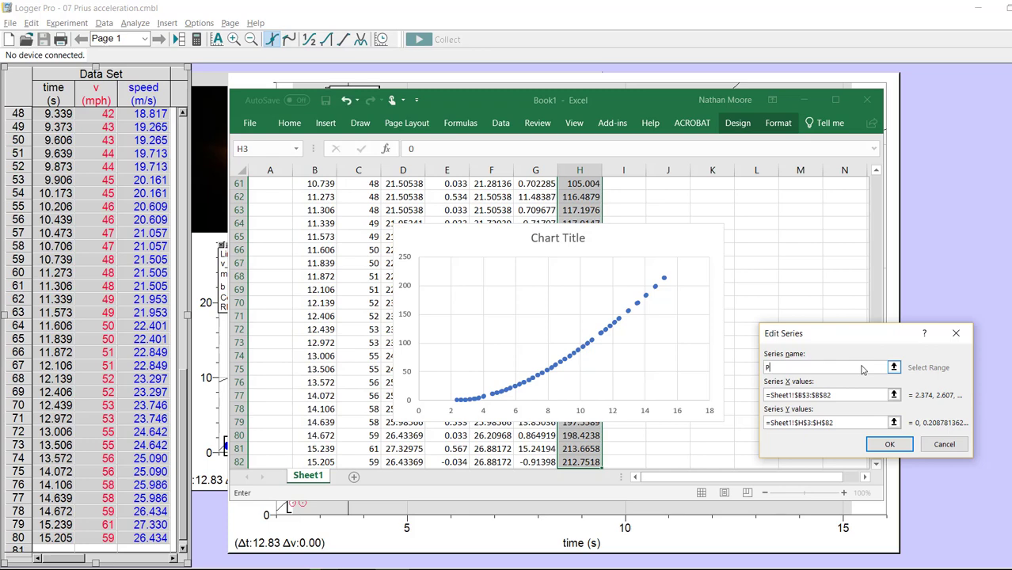
{"action": "left_click", "coordinate": [889, 444]}
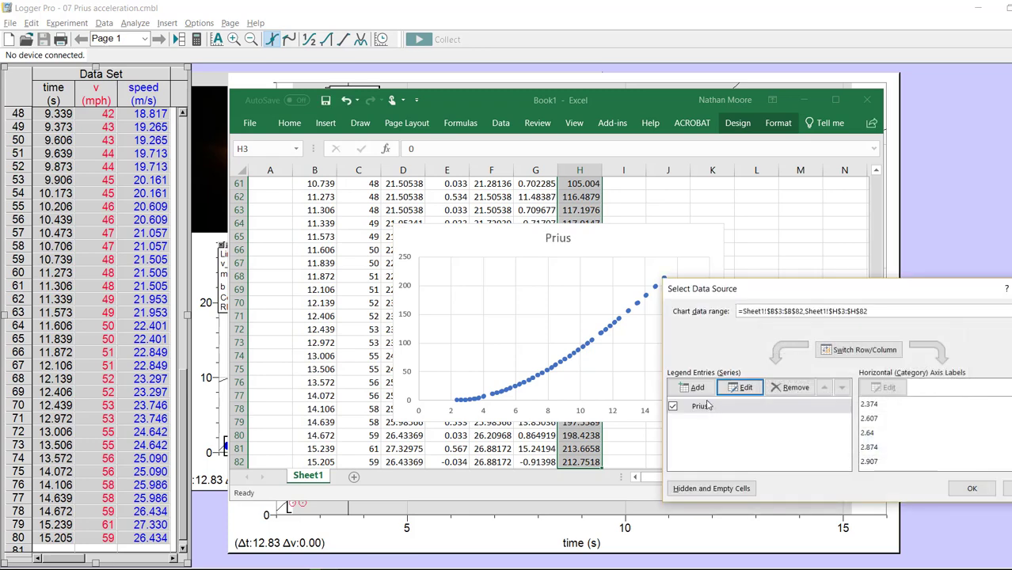
{"action": "left_click", "coordinate": [970, 487]}
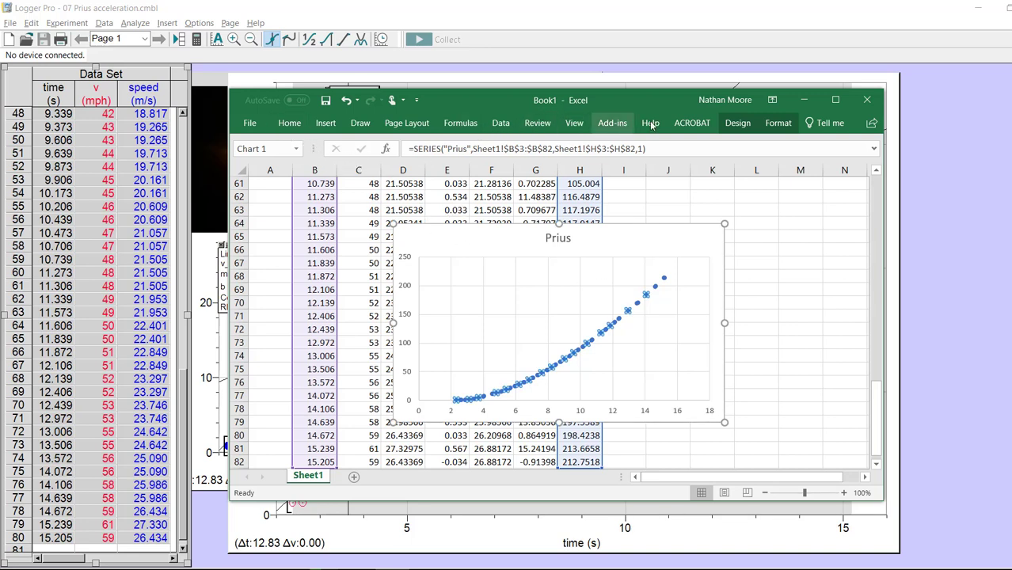
- Apply the quick chart layout that includes axis titles, a legend and a linear trendline to the Prius chart
{"action": "left_click", "coordinate": [745, 122]}
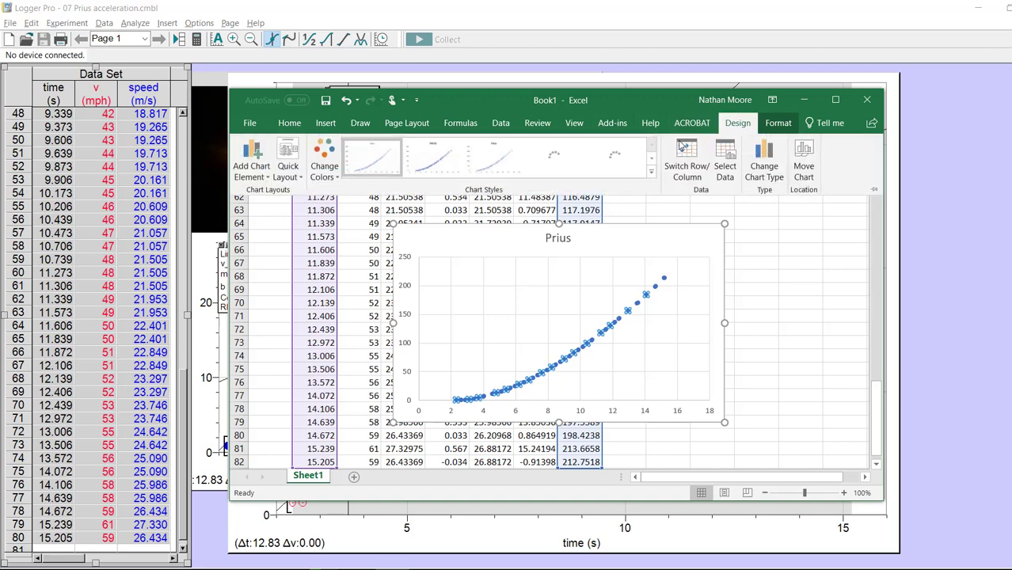
{"action": "left_click", "coordinate": [288, 157]}
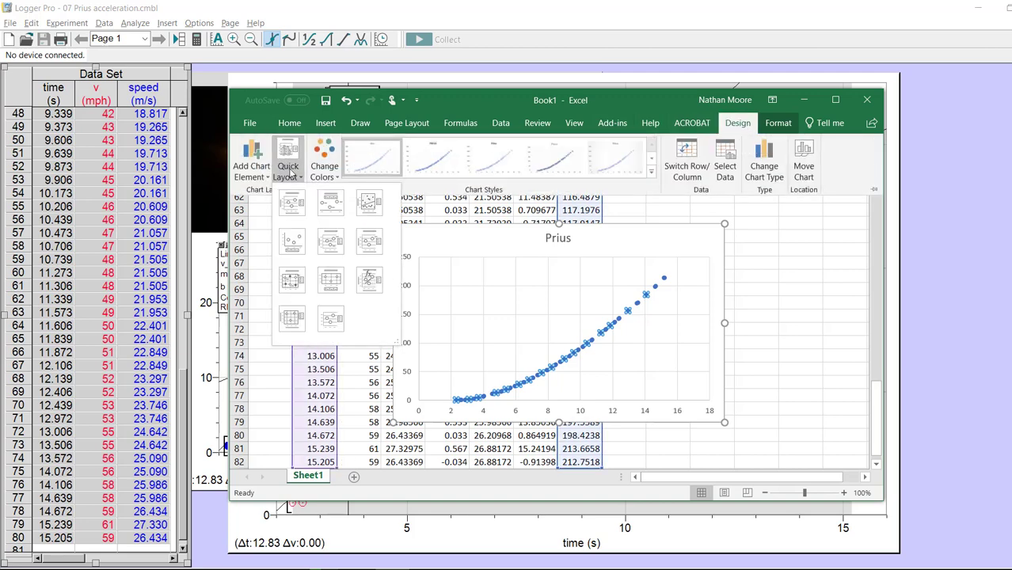
{"action": "left_click", "coordinate": [372, 210]}
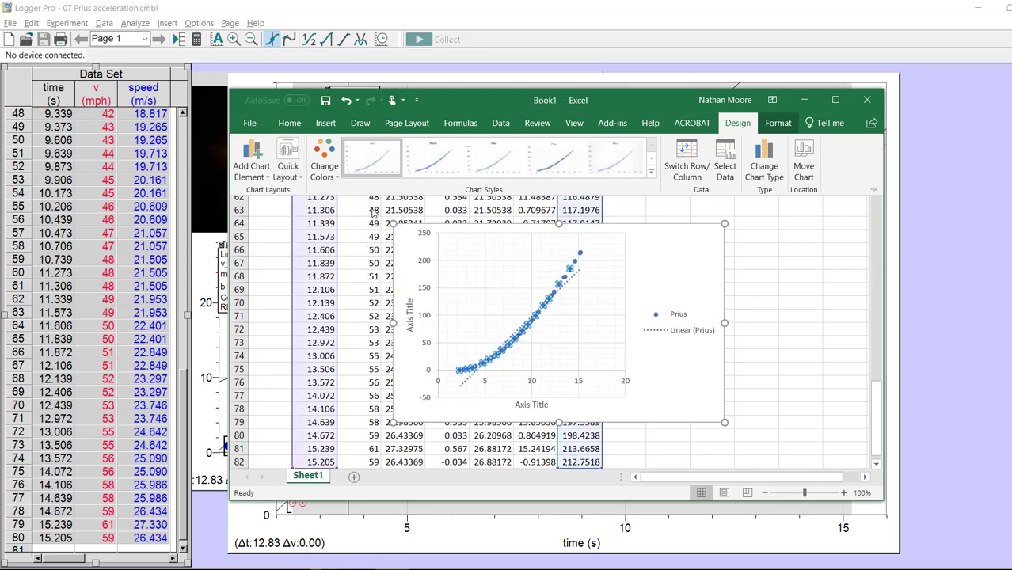
- Delete the linear trendline from the Prius scatter chart
{"action": "left_click", "coordinate": [662, 328]}
{"action": "left_click", "coordinate": [576, 279]}
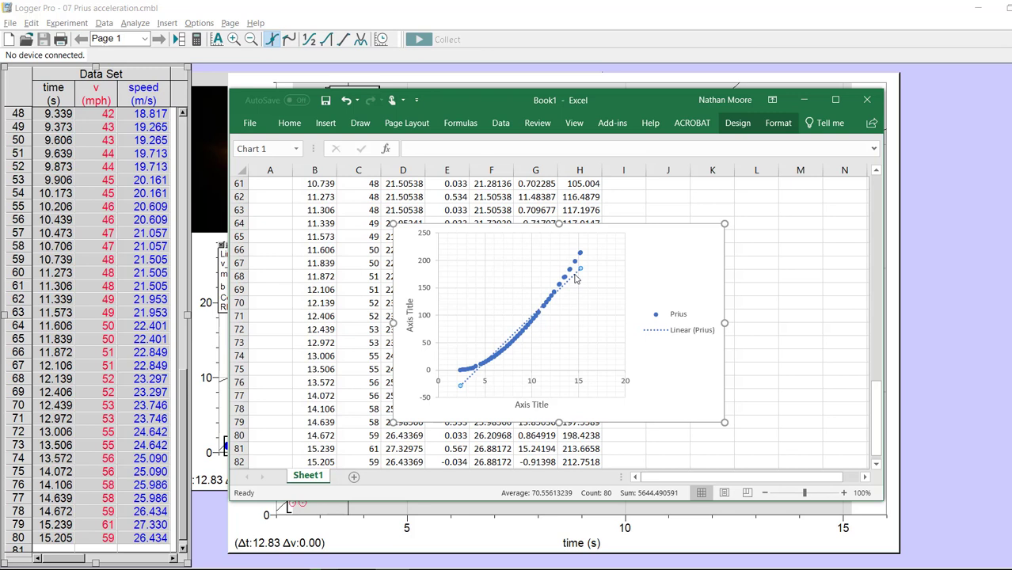
{"action": "key", "text": "Delete"}
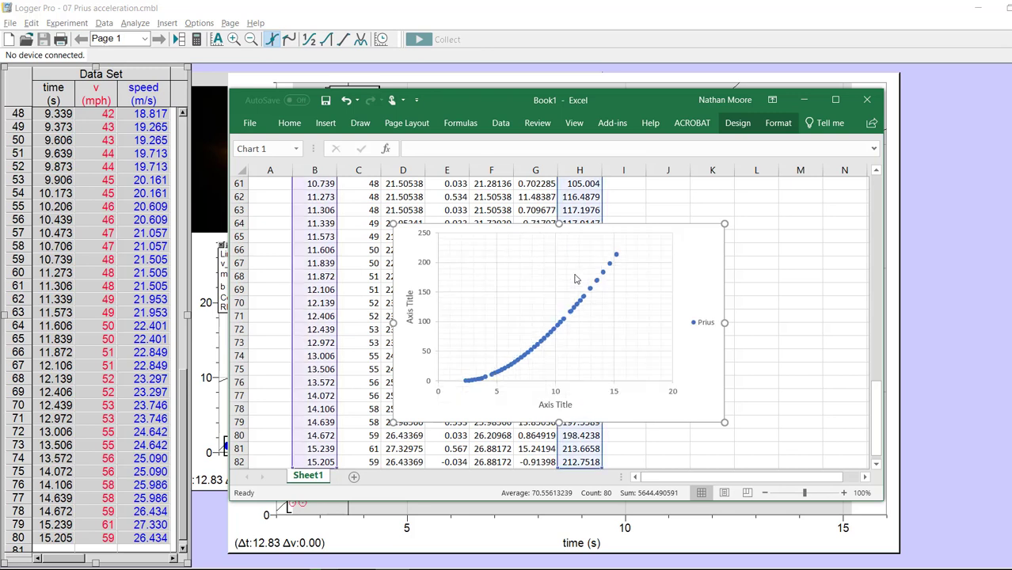
- Replace the chart's vertical axis title with "x (m)"
{"action": "left_click", "coordinate": [410, 310]}
{"action": "triple_click", "coordinate": [410, 305]}
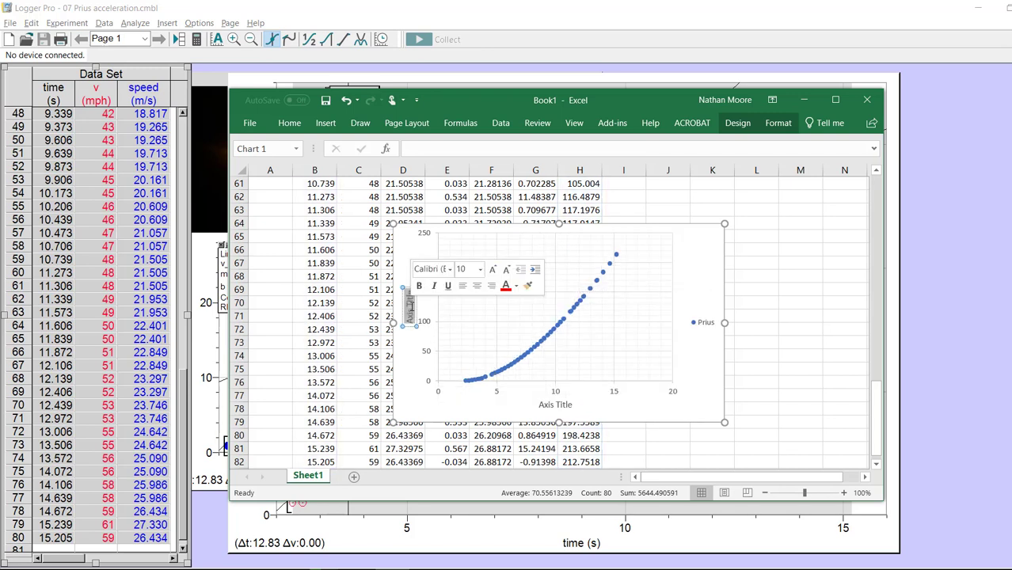
{"action": "key", "text": "Delete"}
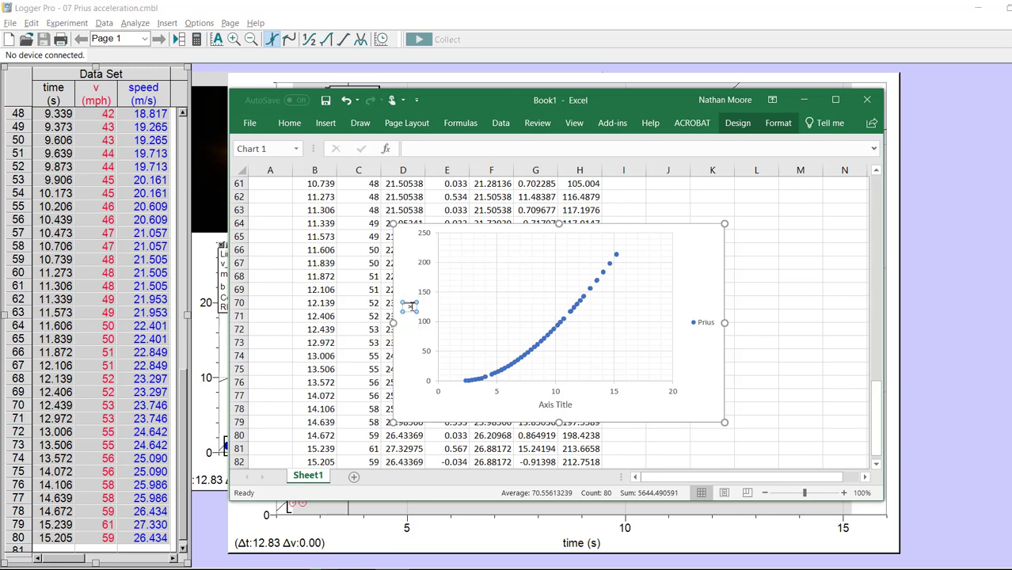
{"action": "type", "text": "x (m)"}
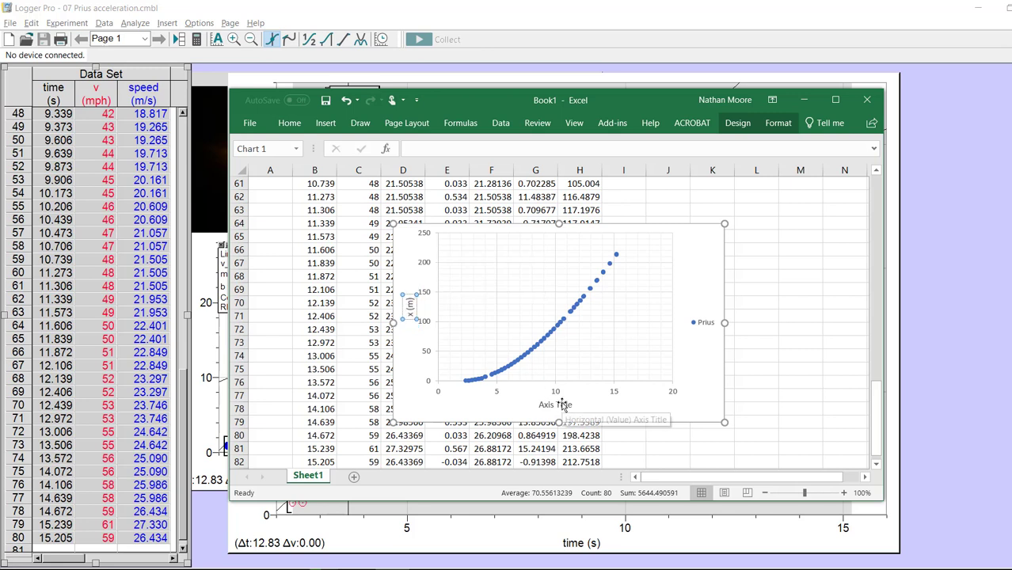
- Replace the chart's horizontal axis title with "t (sec)"
{"action": "left_click", "coordinate": [562, 406]}
{"action": "double_click", "coordinate": [562, 406]}
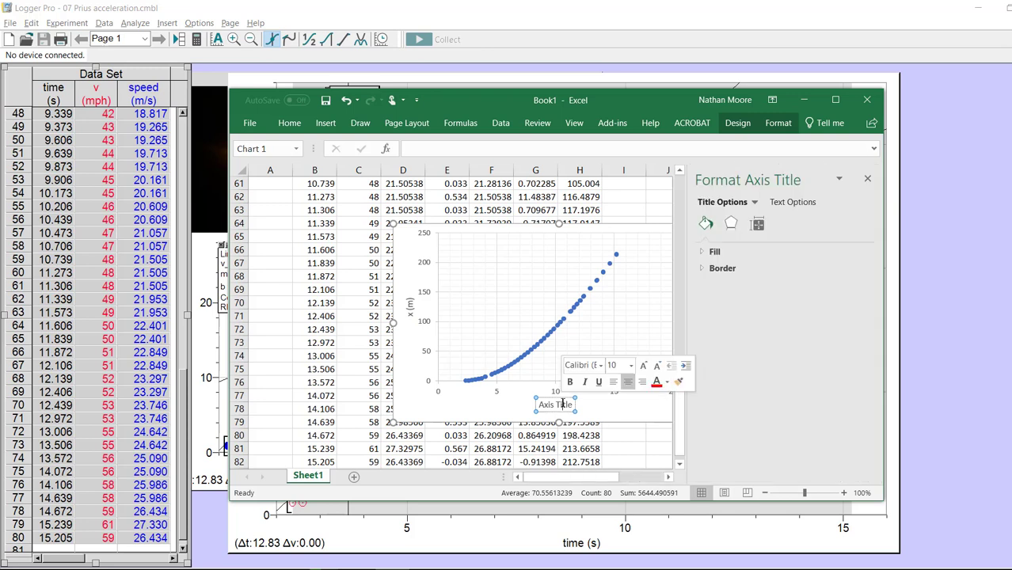
{"action": "triple_click", "coordinate": [563, 406]}
{"action": "type", "text": "t (sec)"}
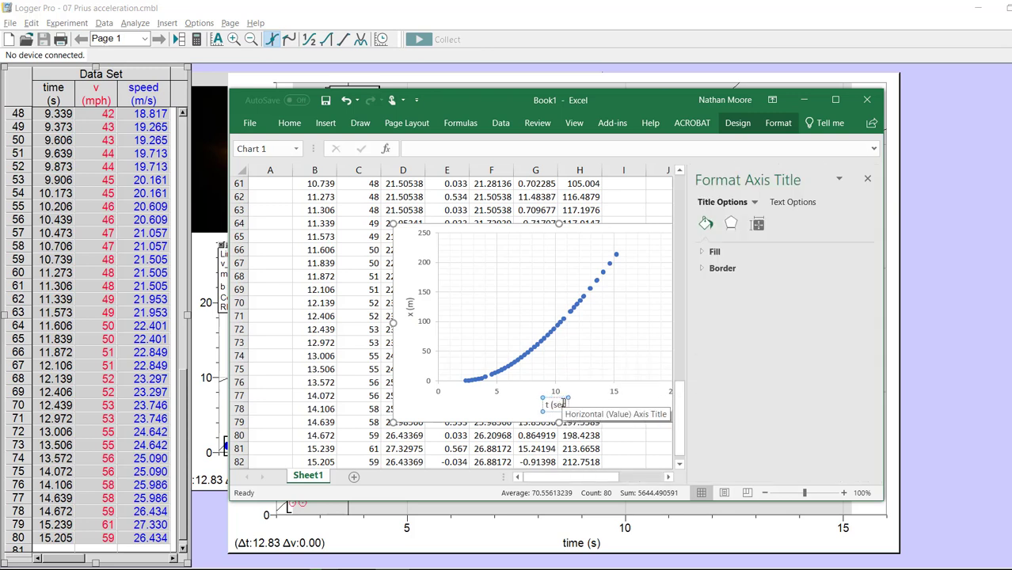
{"action": "left_click", "coordinate": [628, 410]}
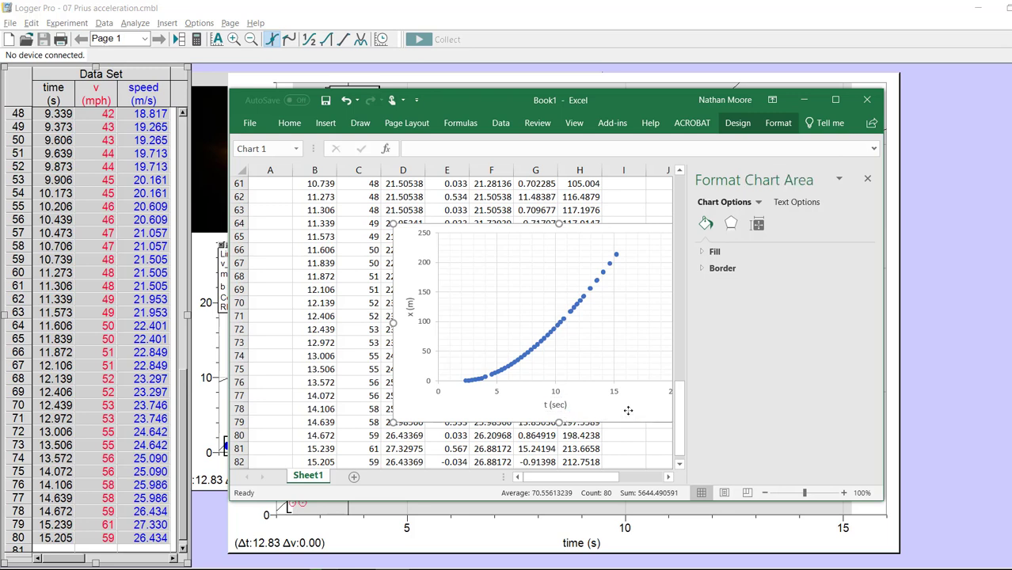